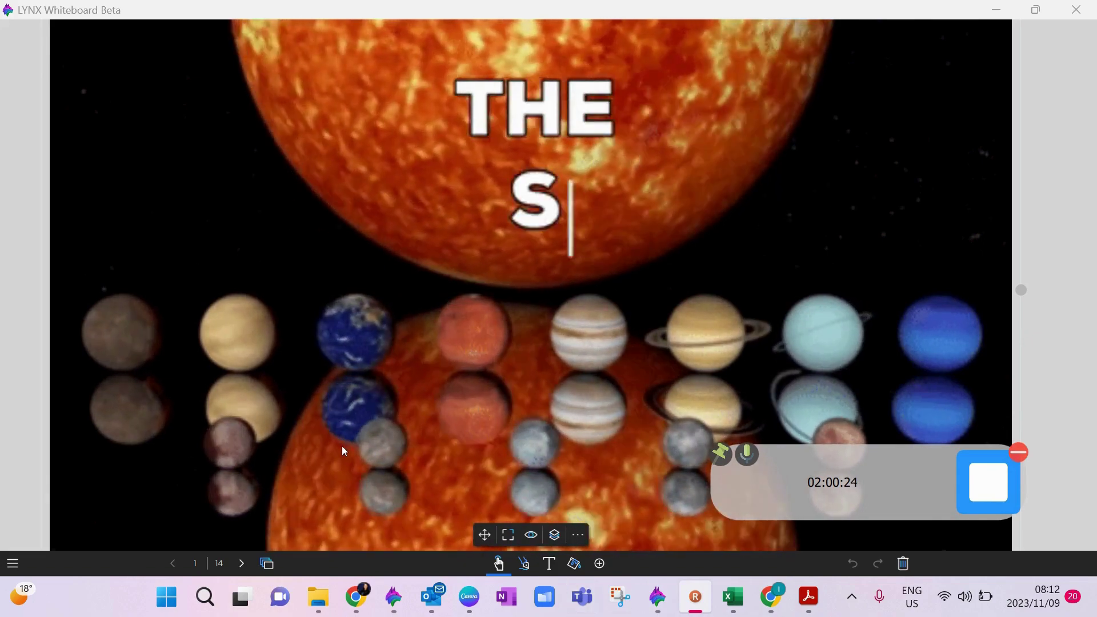
Show the page thumbnails panel and go to page 2, 'Solar System Video'.
left_click(267, 564)
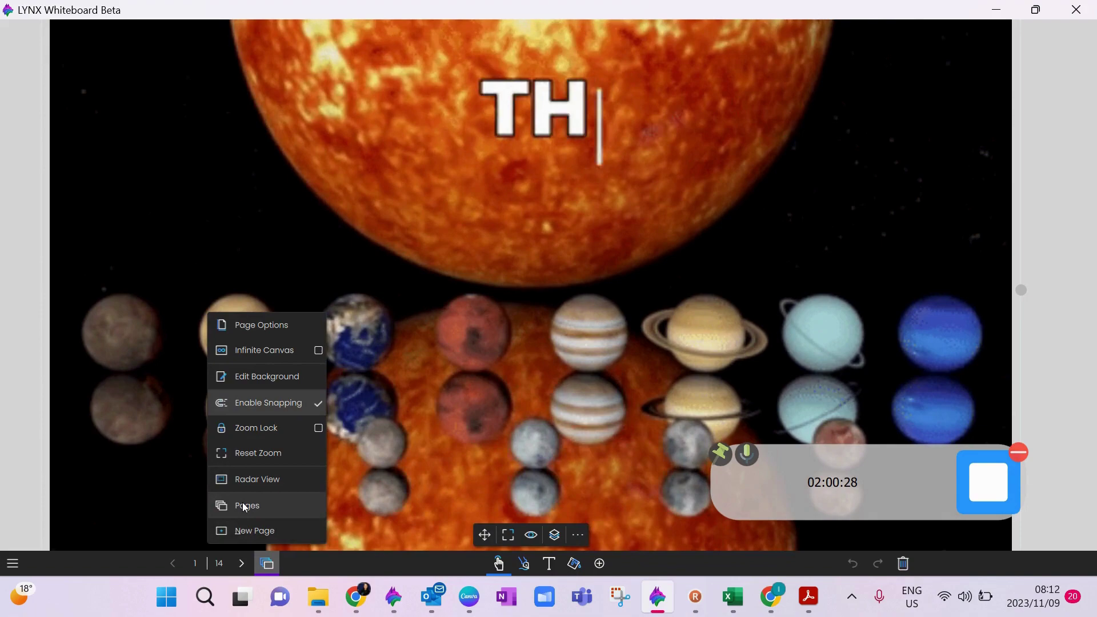
left_click(246, 506)
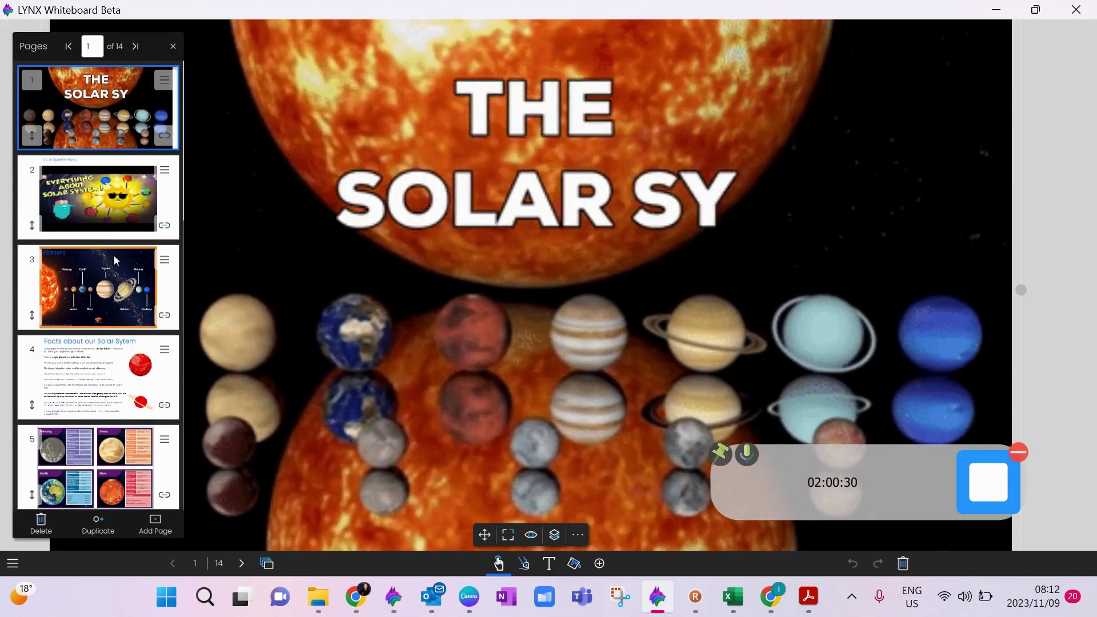
left_click(103, 192)
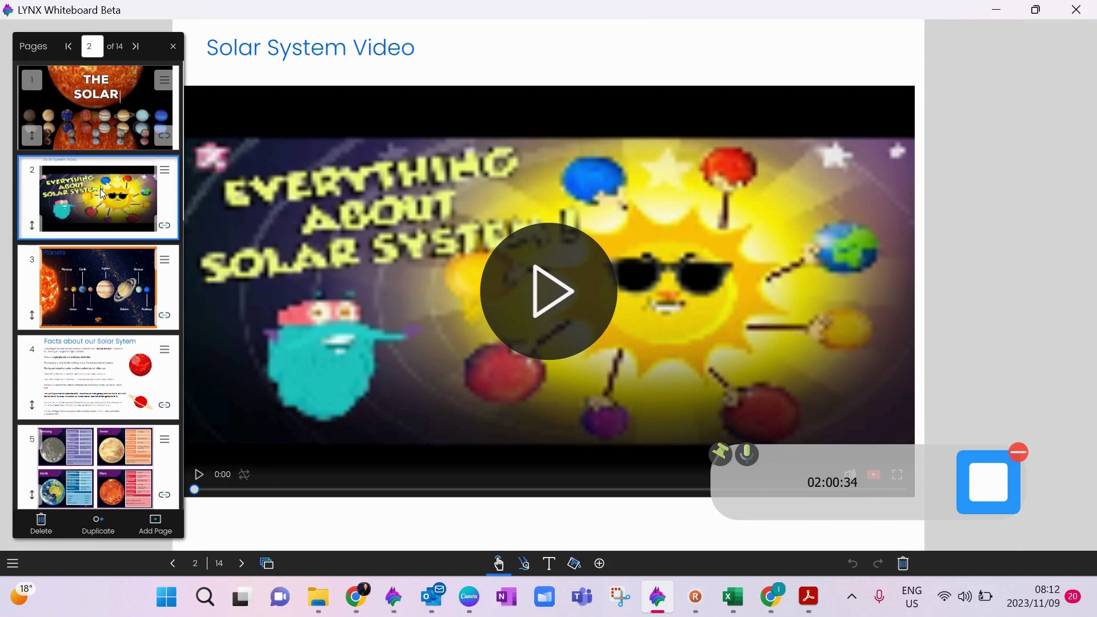
Play the solar system video, then take a snapshot copy of it and delete that copy.
left_click(543, 300)
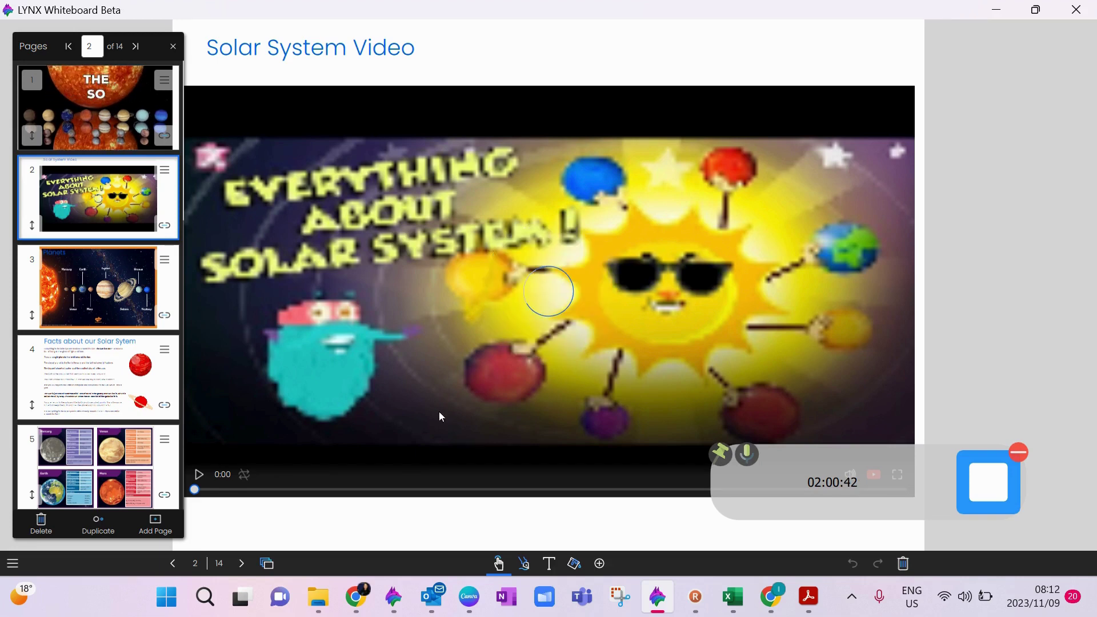
left_click(389, 468)
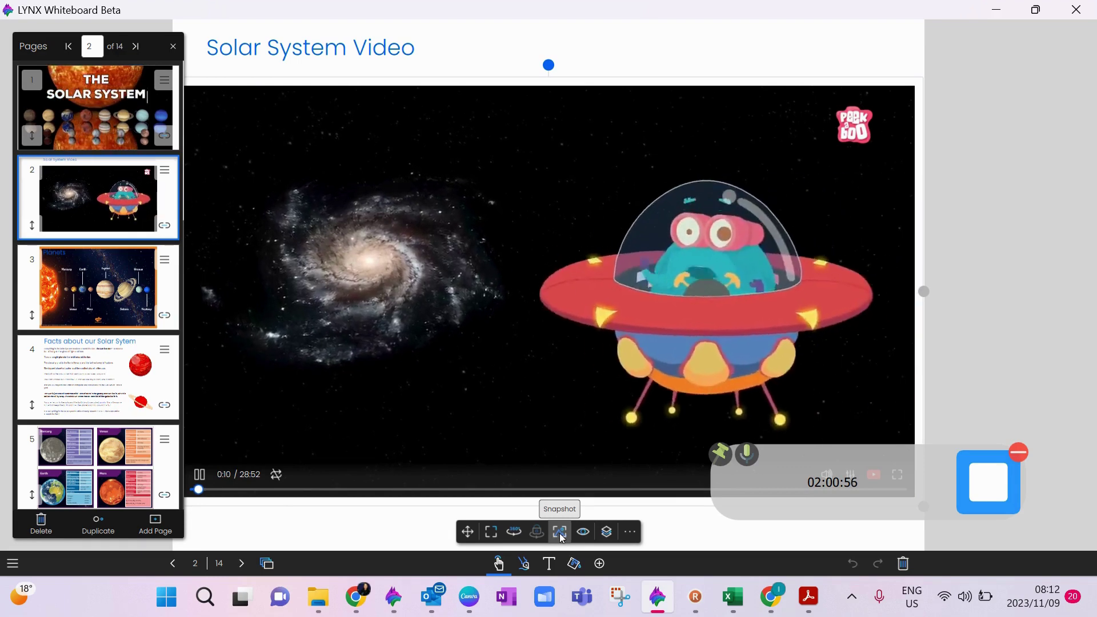
left_click(560, 537)
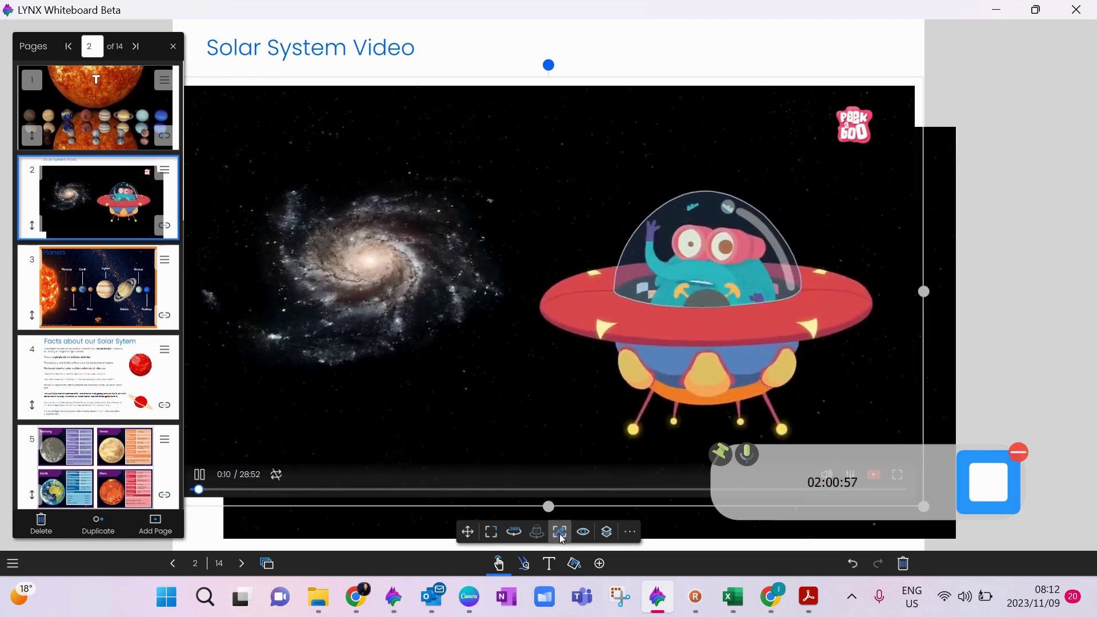
left_click(937, 390)
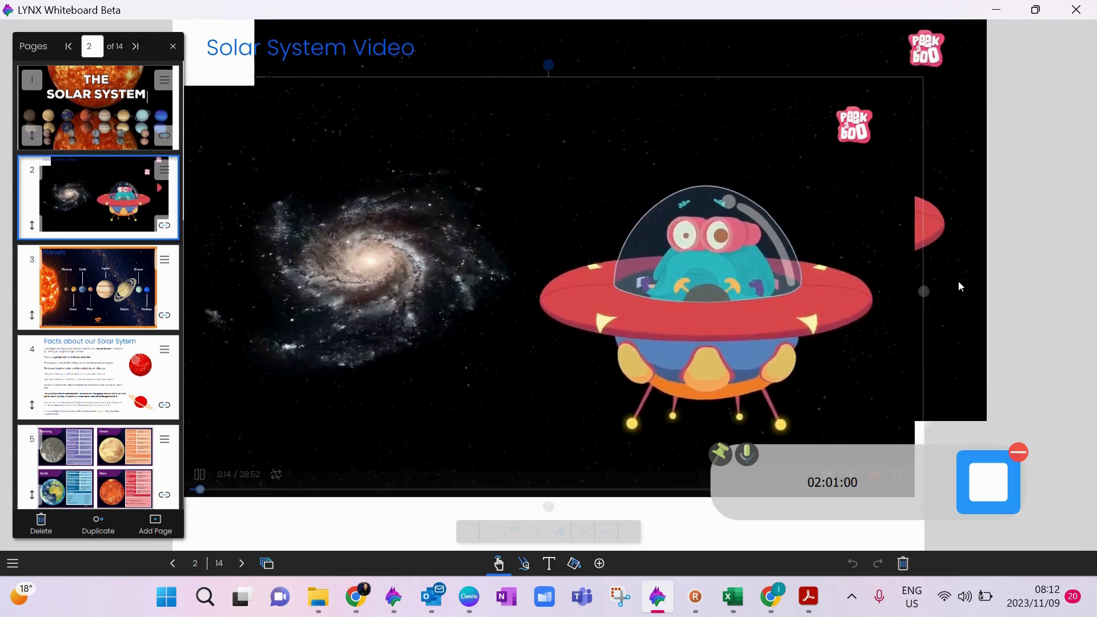
left_click_drag(843, 287, 1085, 287)
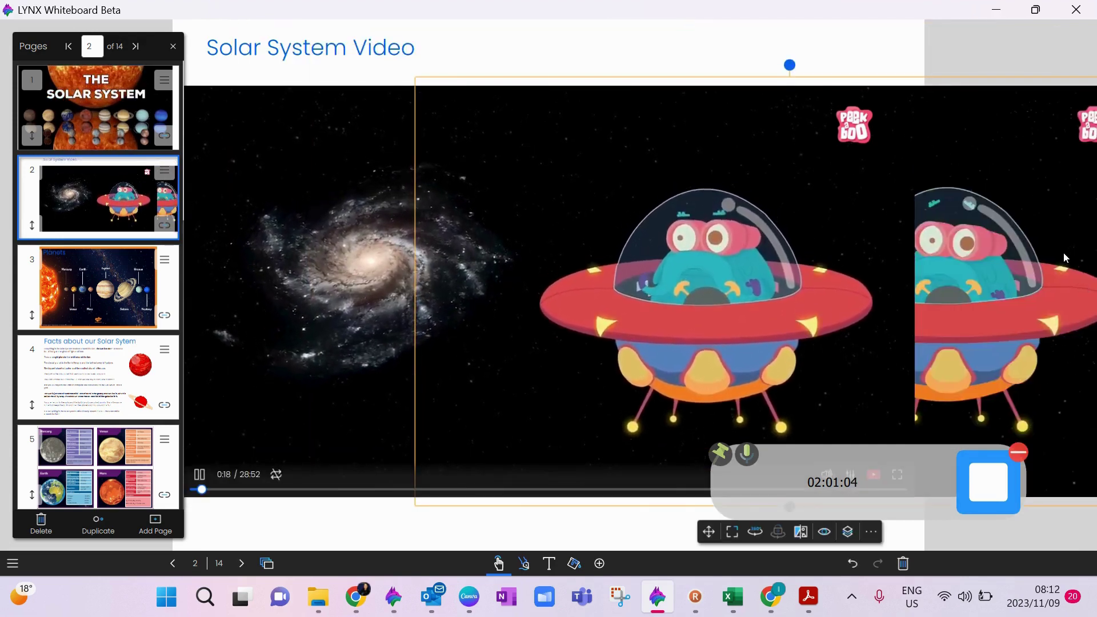
key("Delete")
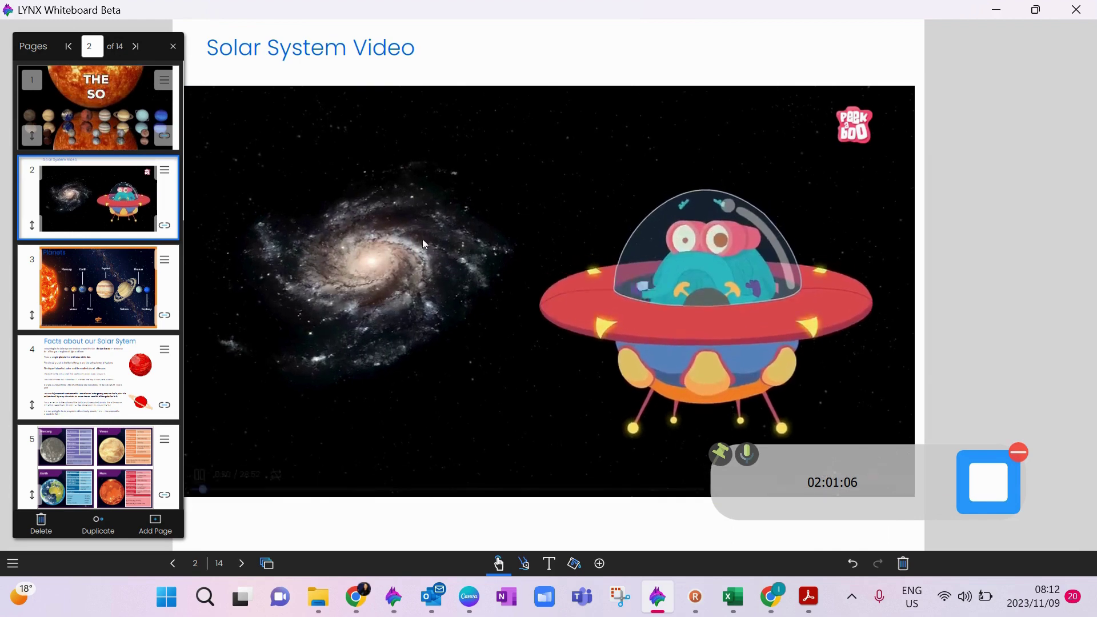
Visit the Planets and Facts about our Solar System pages, then start presenting.
left_click(86, 278)
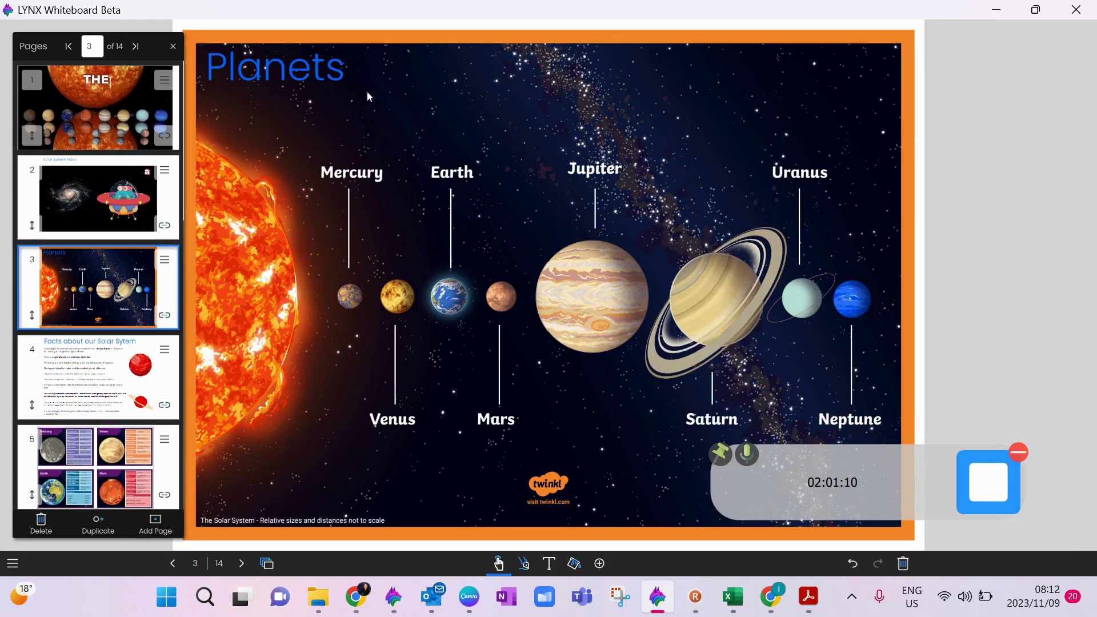
left_click(108, 366)
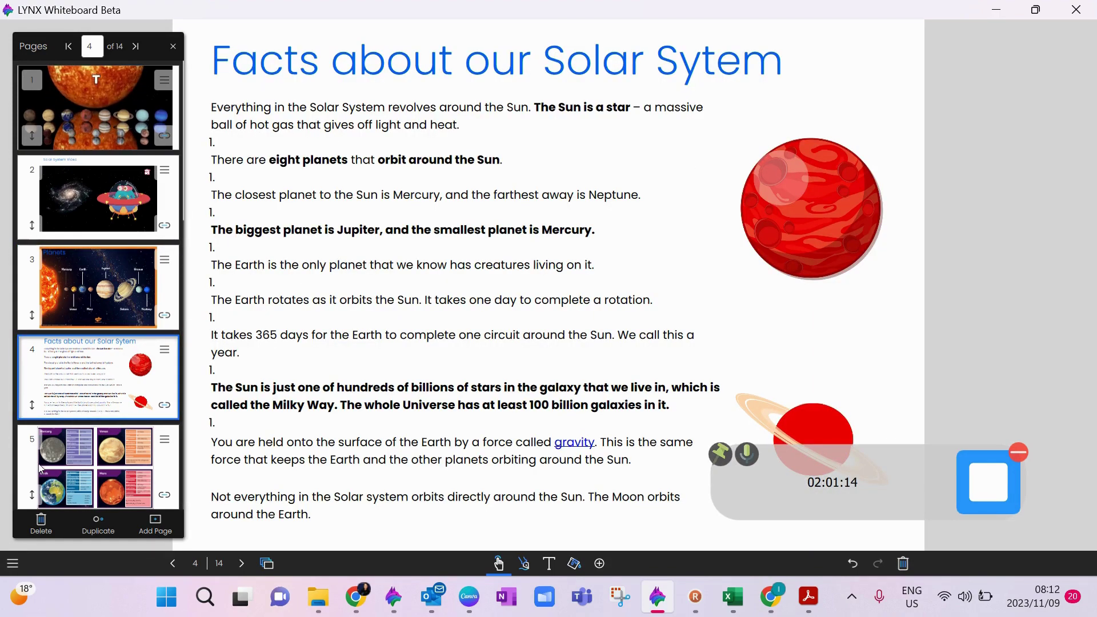
left_click(13, 564)
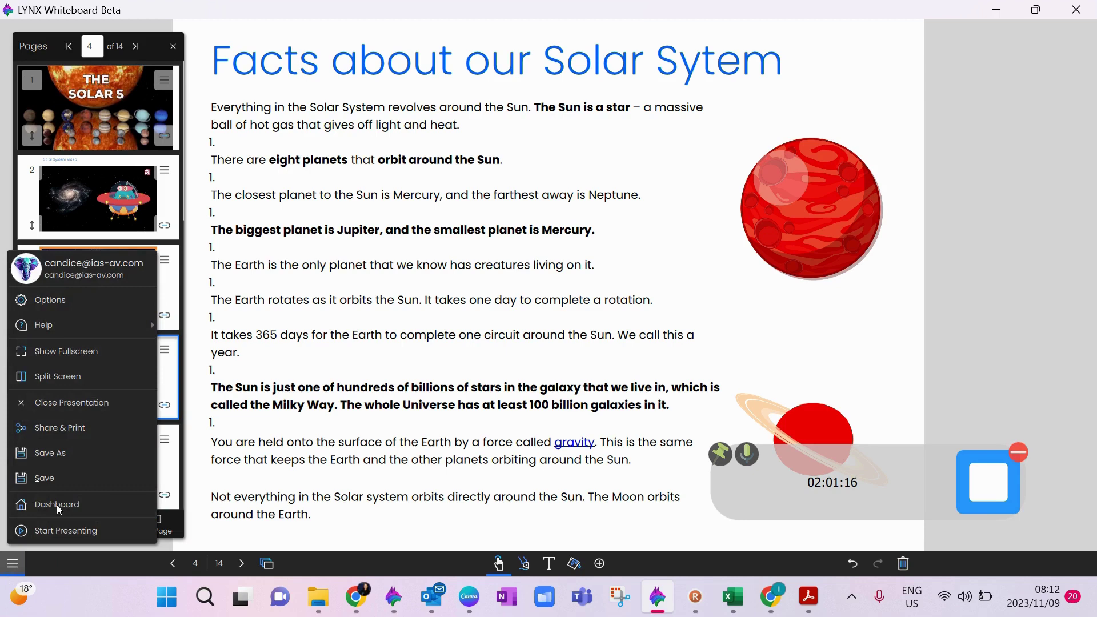
left_click(56, 539)
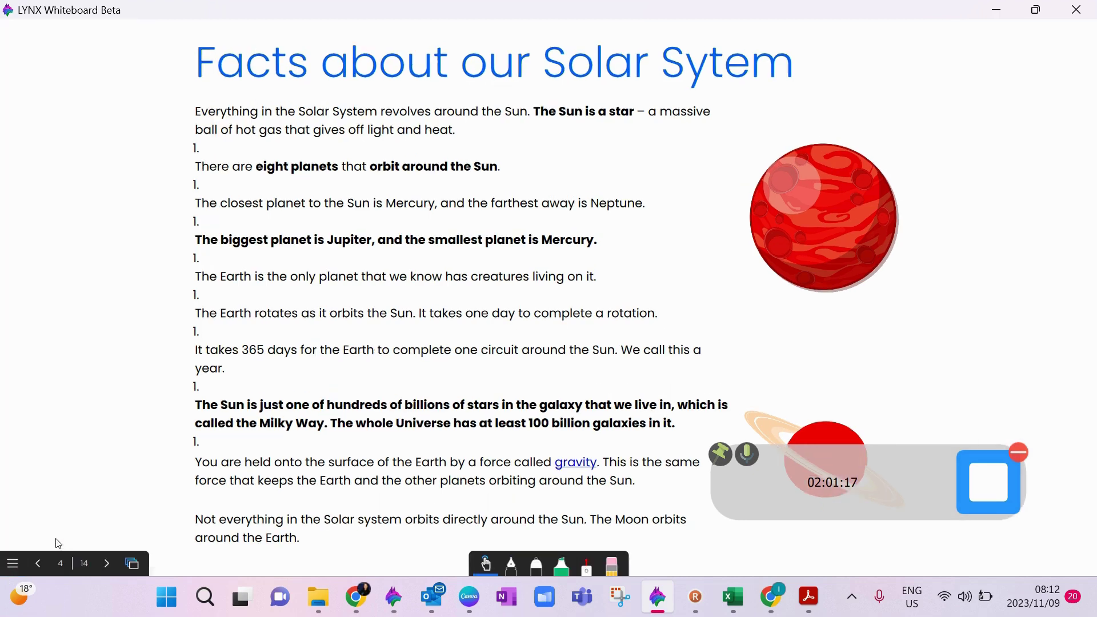
Highlight 'hundreds of billions' in green, circle the middle facts in red, and go to page 5.
left_click(561, 569)
left_click_drag(330, 405, 388, 403)
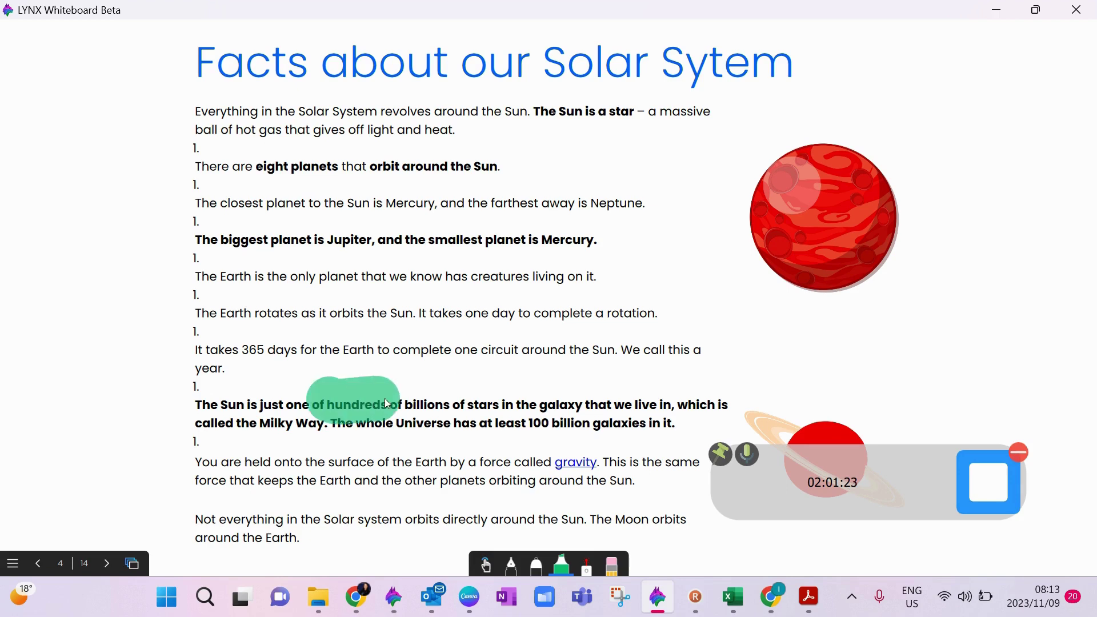
left_click(586, 565)
mouse_move(645, 268)
left_mouse_down()
mouse_move(590, 242)
mouse_move(479, 249)
mouse_move(606, 355)
mouse_move(663, 326)
mouse_move(635, 270)
left_mouse_up()
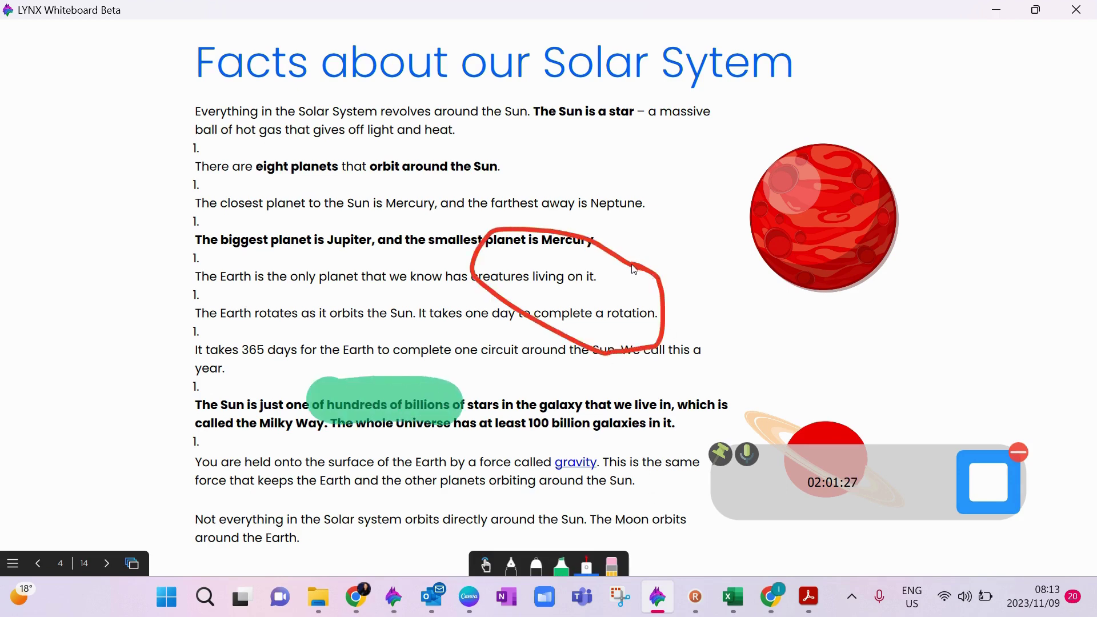
left_click(108, 566)
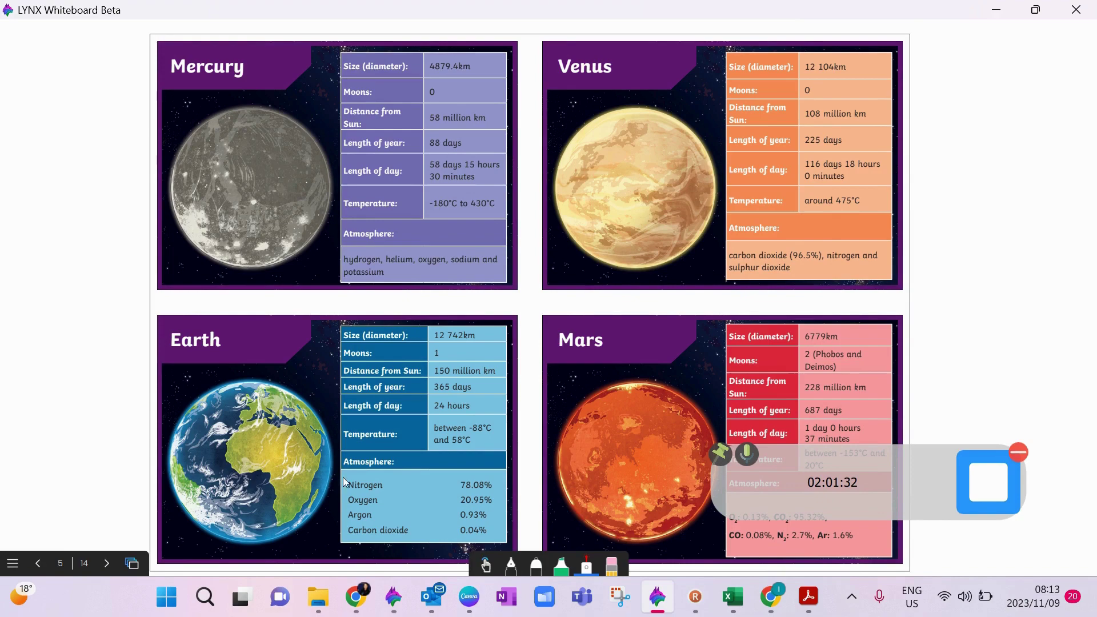
View the Mercury–Mars and Jupiter–Neptune fact cards, then advance to page 6.
left_click(486, 565)
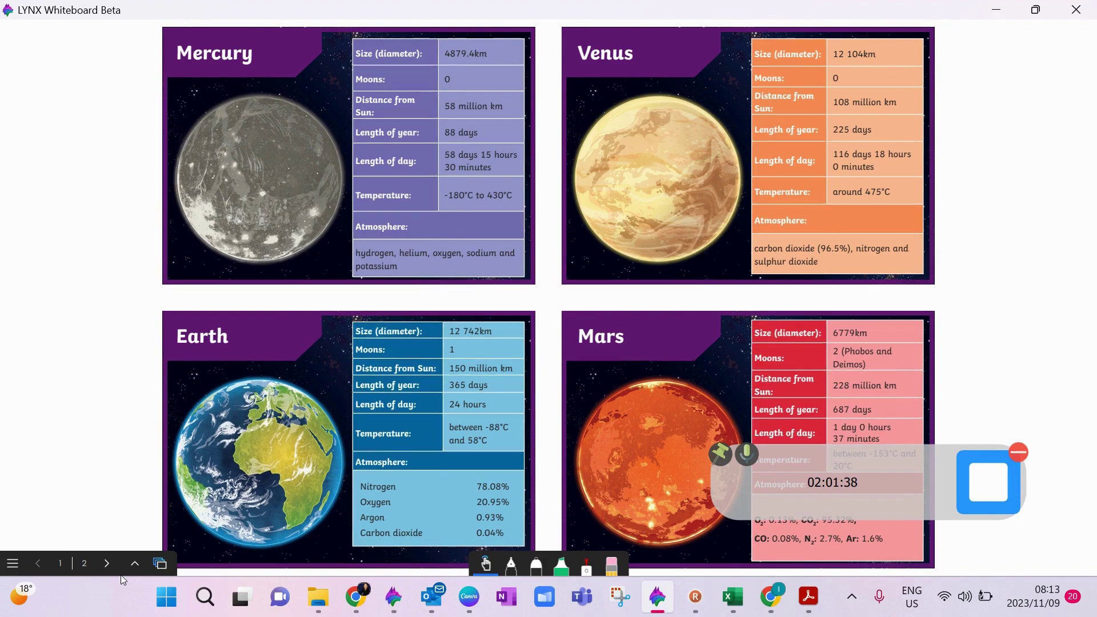
left_click(105, 565)
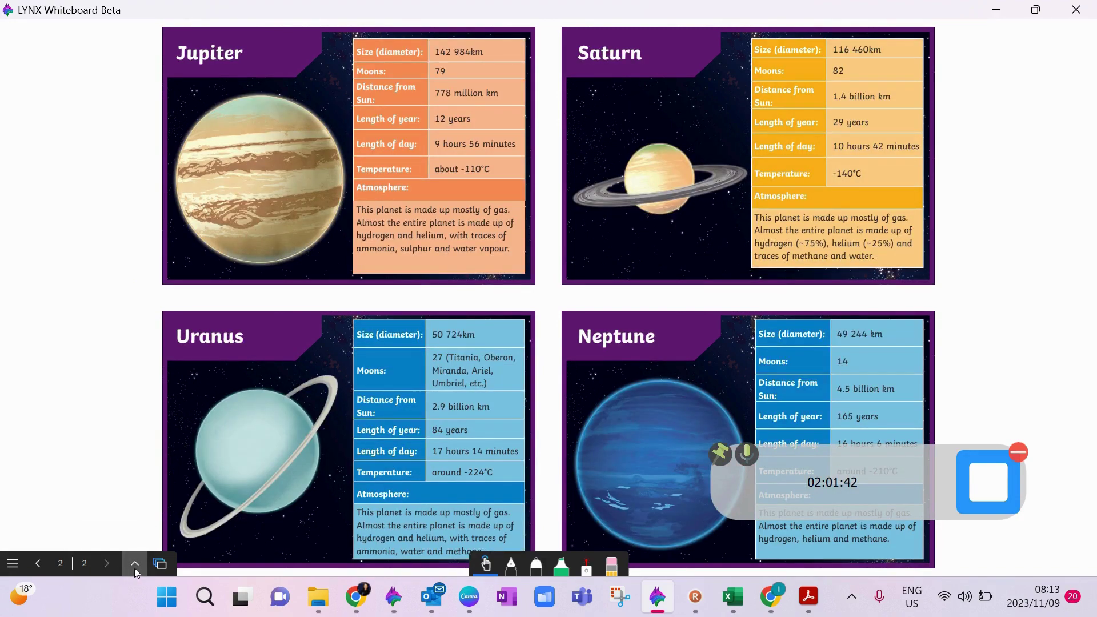
left_click(135, 568)
left_click(115, 566)
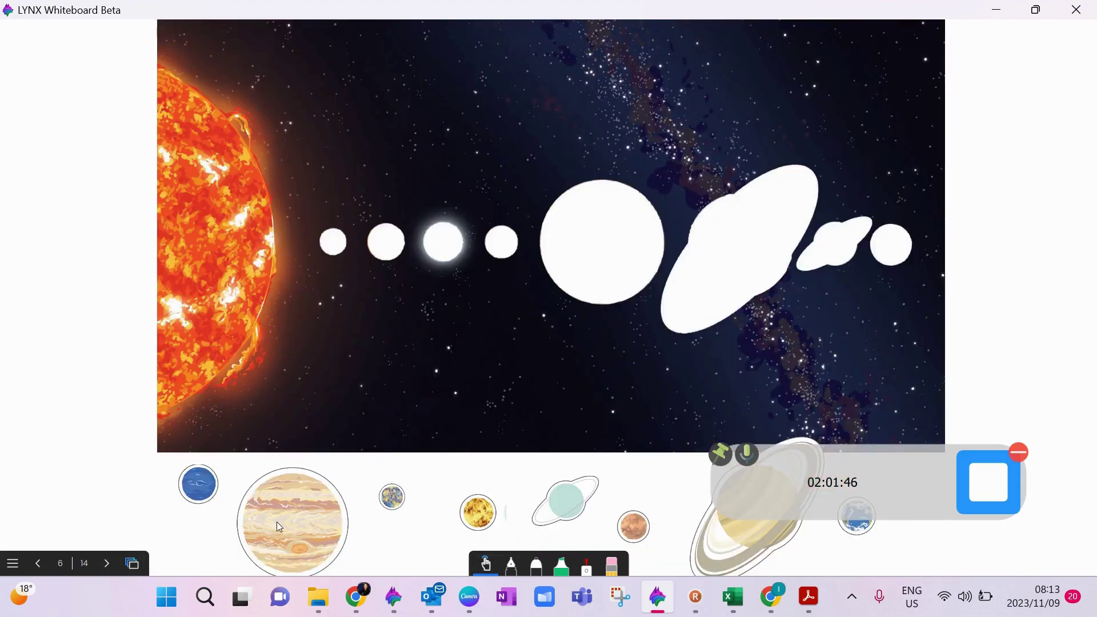
Drag Jupiter and Saturn onto their white silhouettes, then advance to the labelling activity page.
left_click_drag(286, 519, 596, 246)
left_click_drag(743, 529, 725, 266)
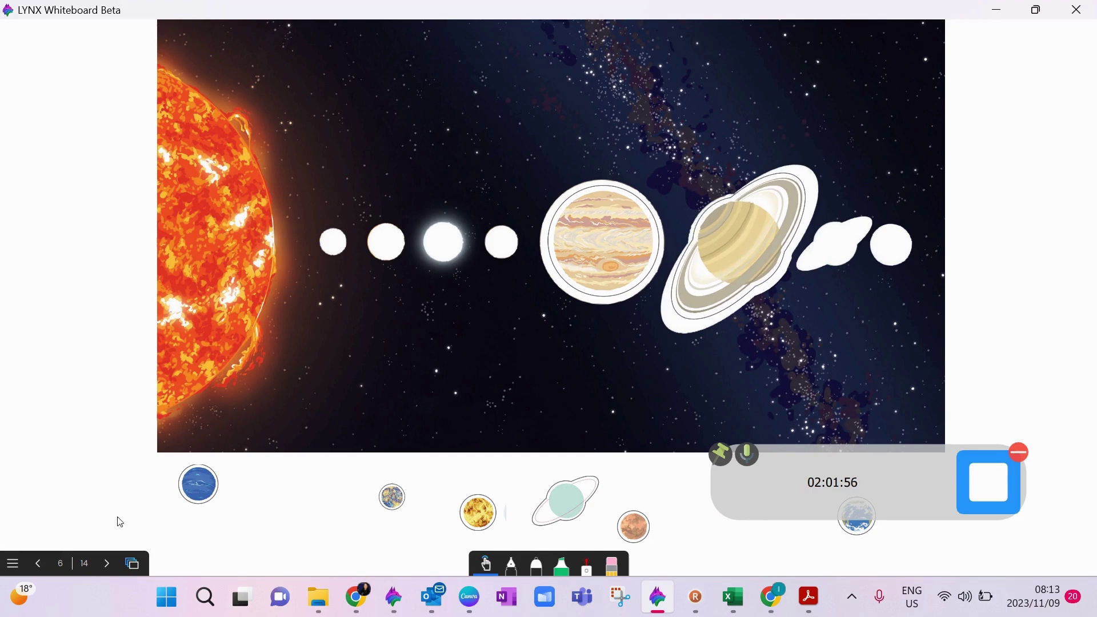
left_click(107, 562)
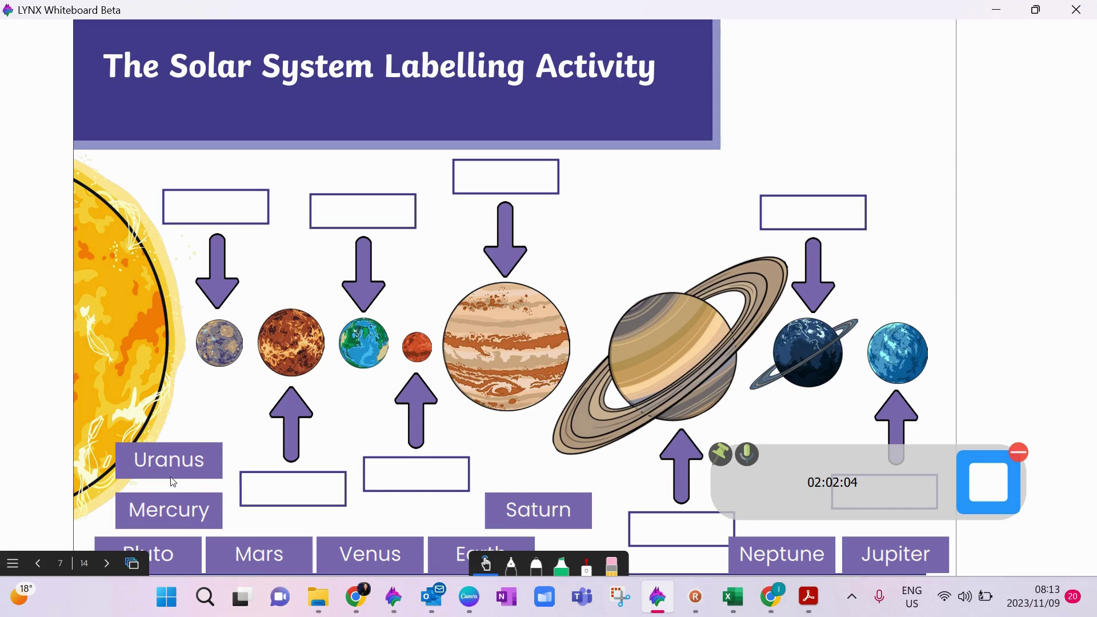
Advance to page 8, 'Solar System Code Breaker', and stop presenting.
left_click(107, 565)
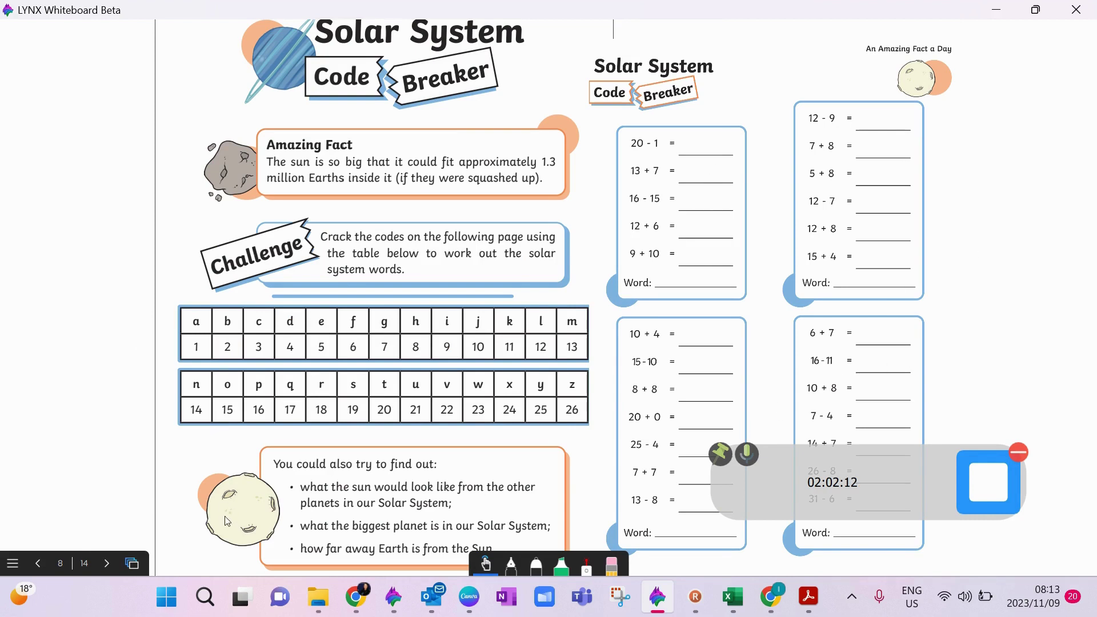
left_click(11, 567)
left_click(63, 531)
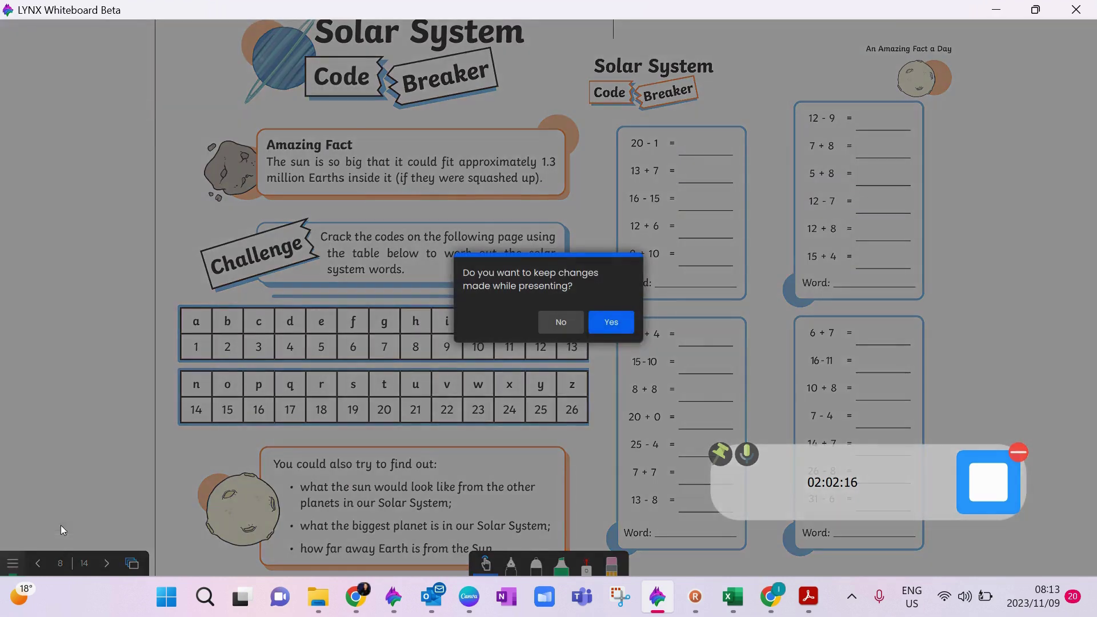
Discard the presenting changes, browse Maths content to Counters, and remove the briefly added dice tray.
left_click(557, 323)
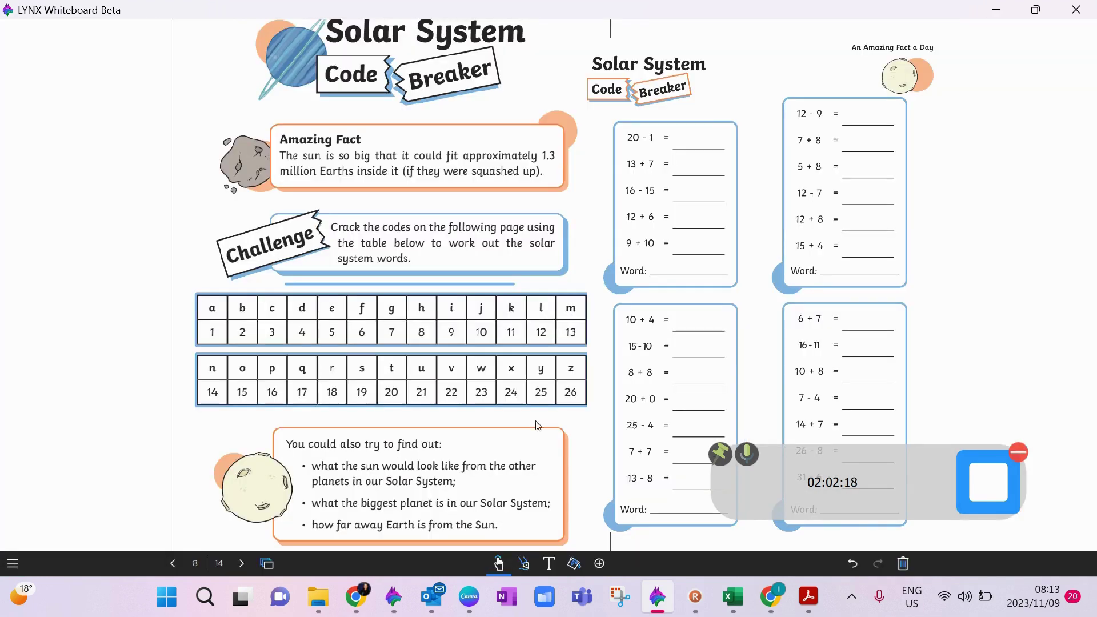
left_click(598, 563)
left_click(598, 533)
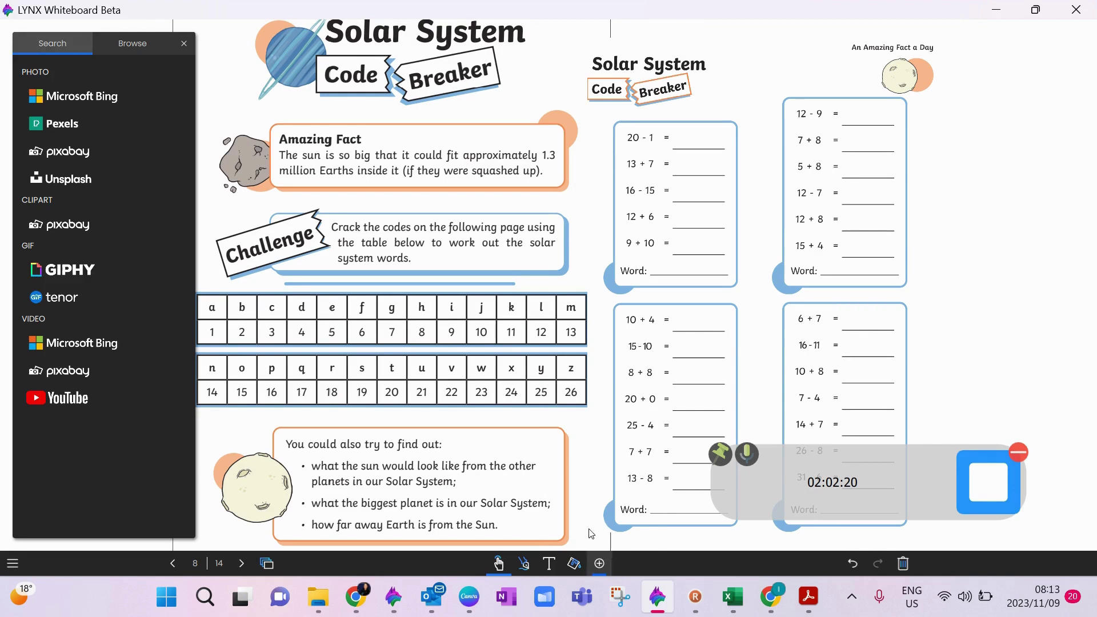
left_click(133, 47)
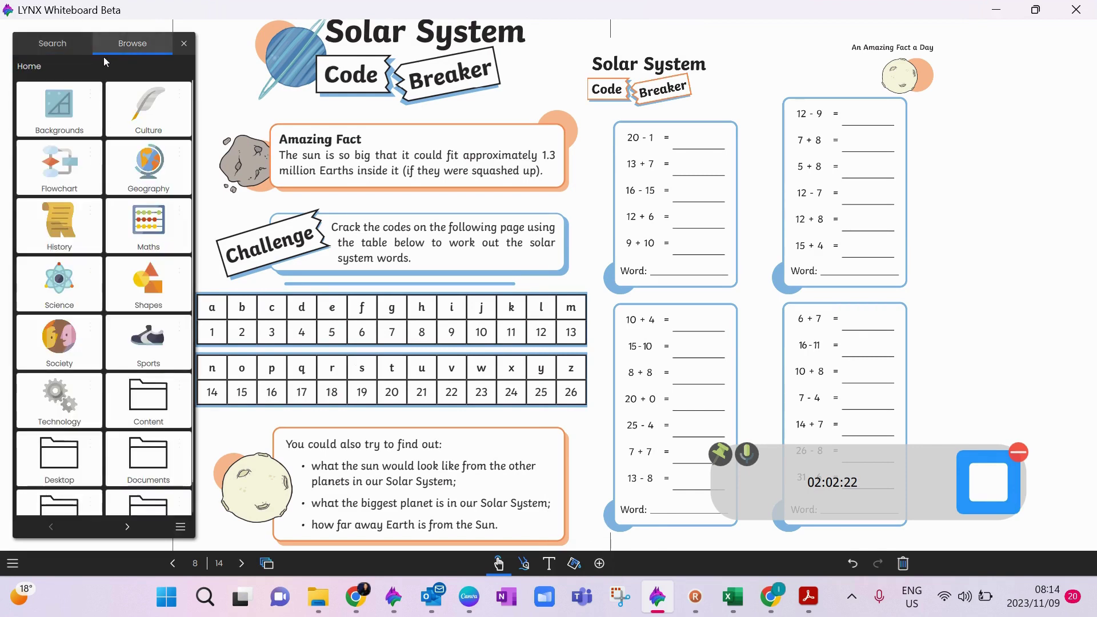
left_click(149, 226)
left_click_drag(159, 316, 369, 268)
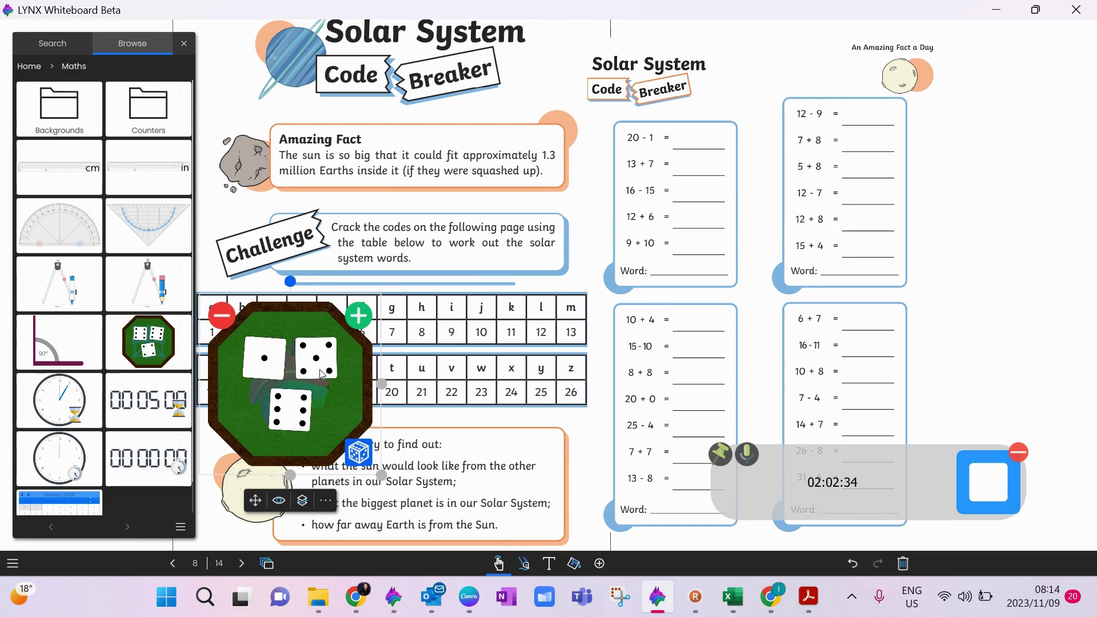
left_click(163, 117)
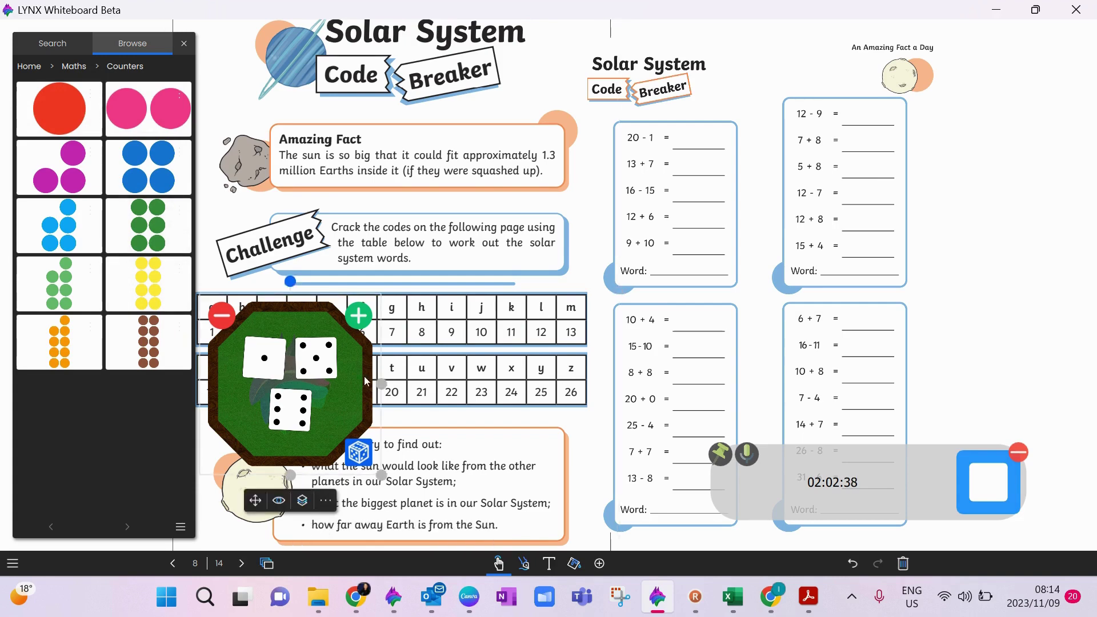
key("Delete")
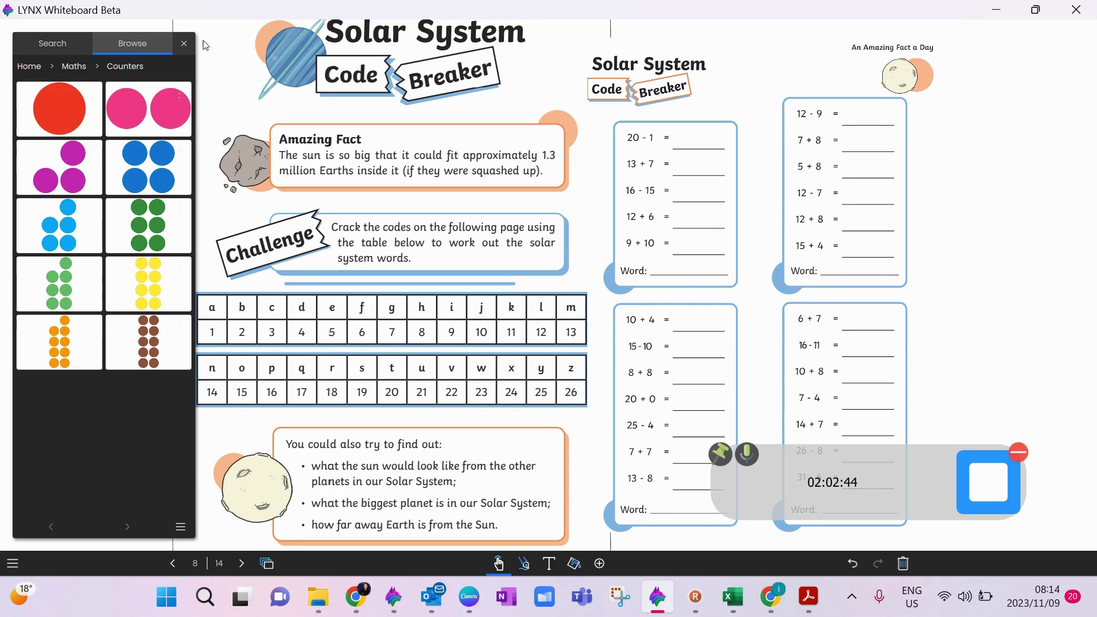
Close the Browse panel, page forward through the story pages to 12, then back to 11.
left_click(183, 44)
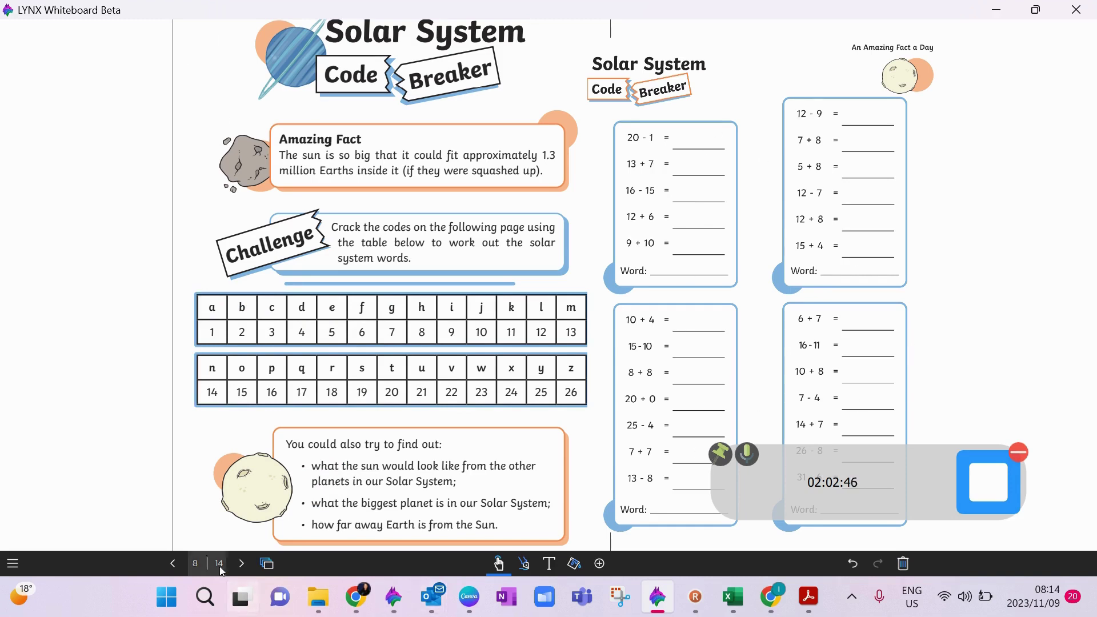
left_click(242, 565)
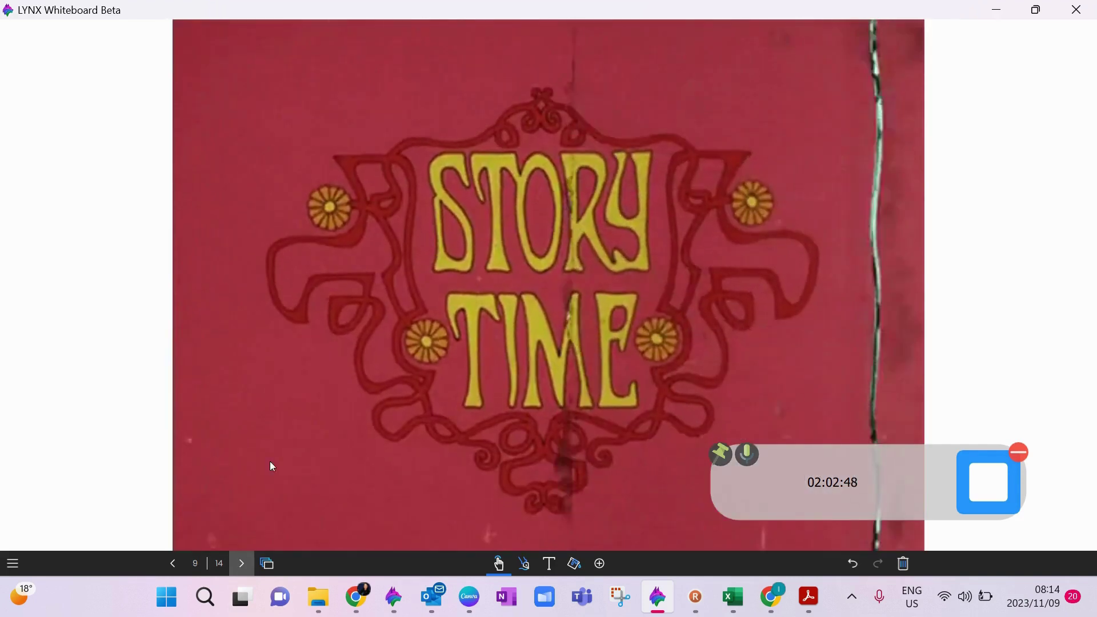
left_click(242, 564)
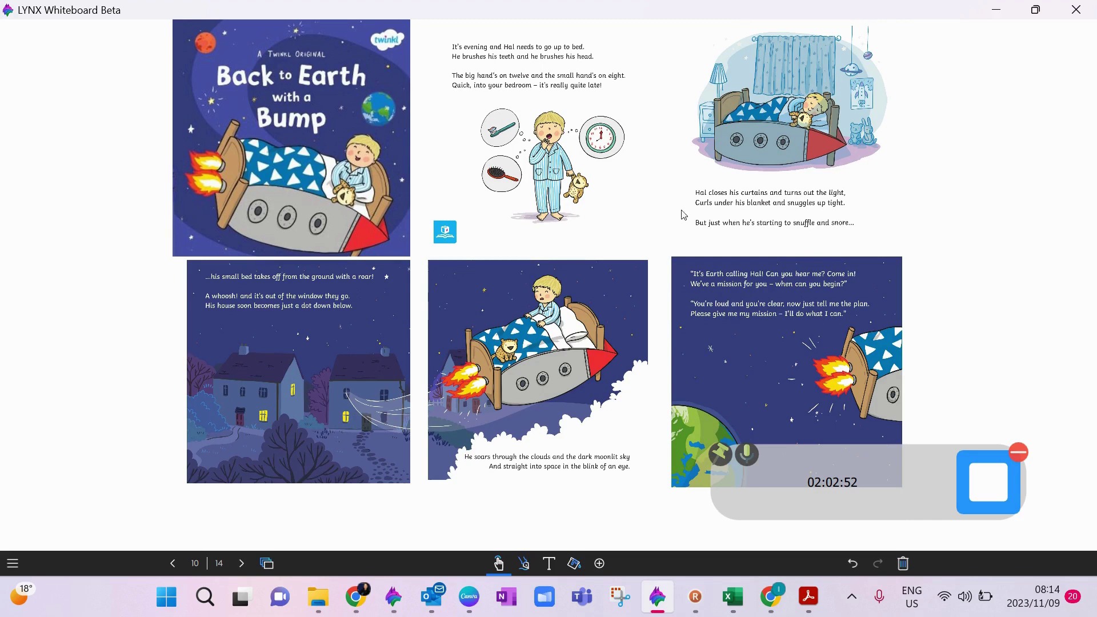
left_click(242, 565)
left_click(242, 564)
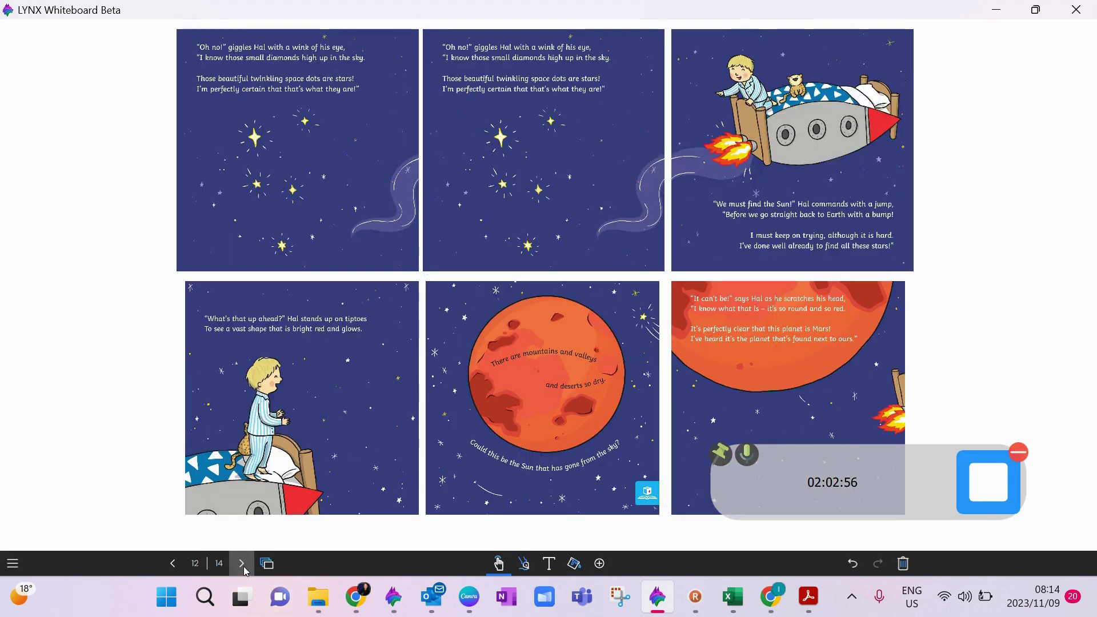
left_click(172, 565)
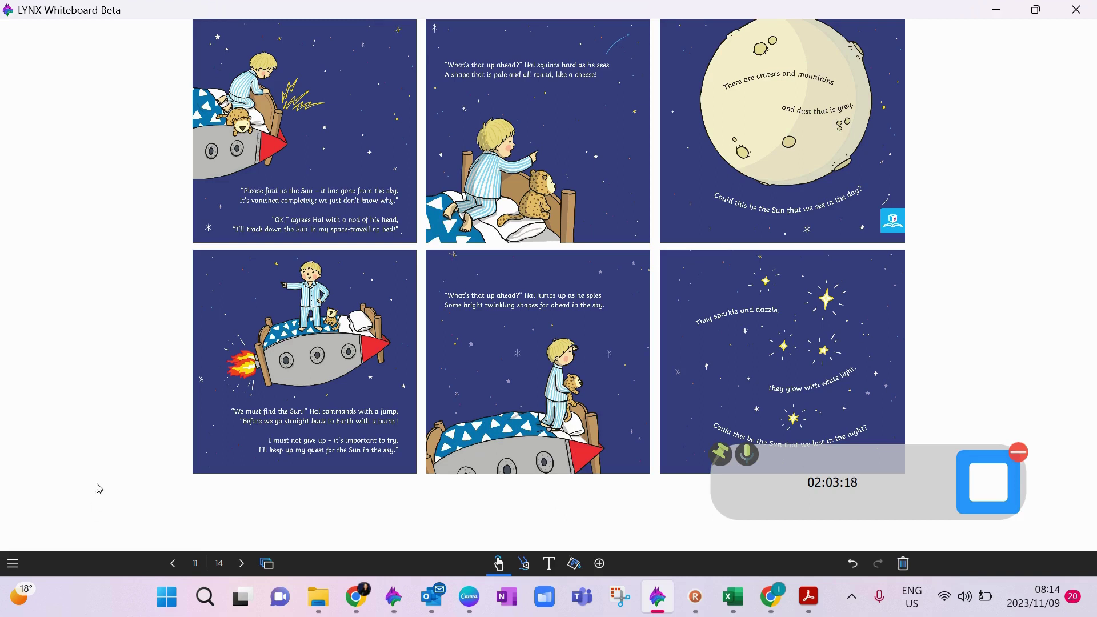
Add a new blank page 15 at the end of the lesson and bring up the main menu.
left_click(266, 564)
left_click(252, 528)
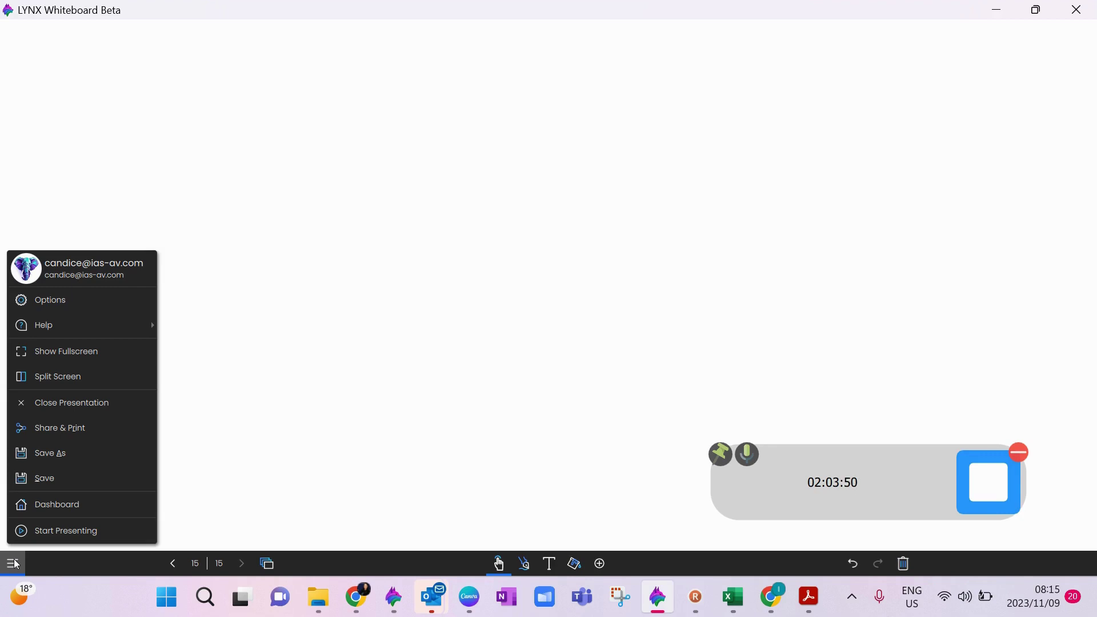
mouse_move(48, 313)
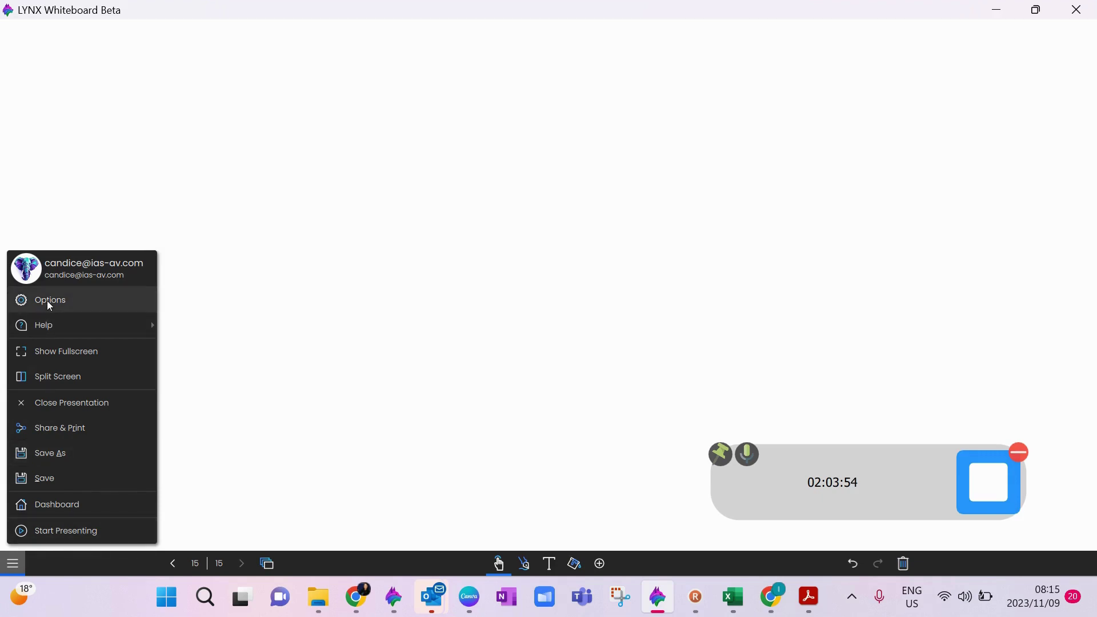
In Options > Content, choose Documents > LYNX > Content as an extra content folder.
left_click(47, 301)
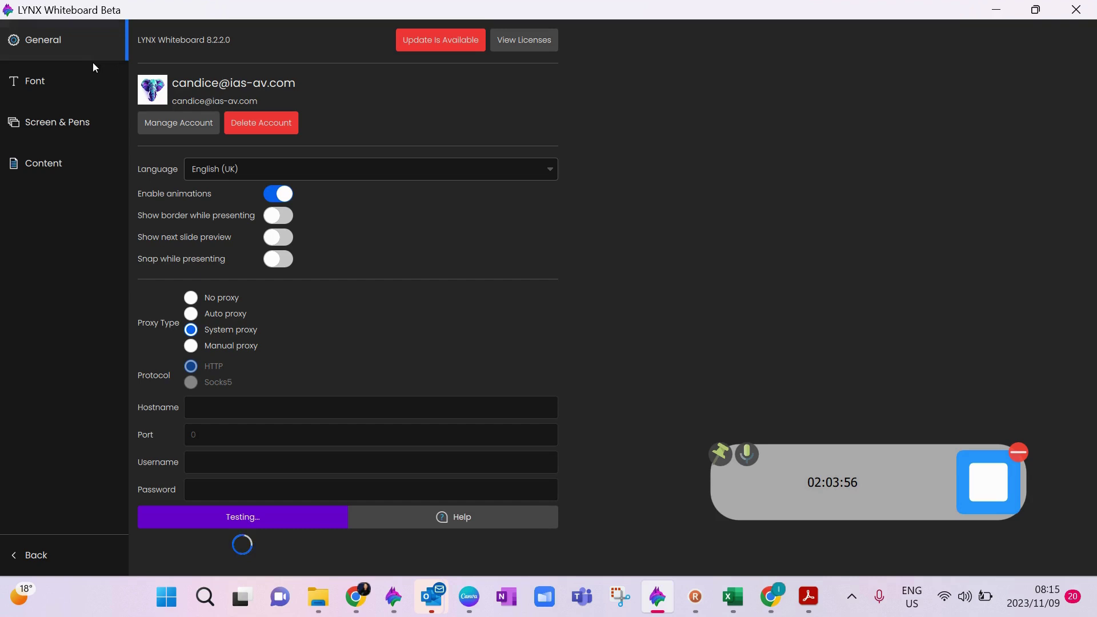
left_click(48, 166)
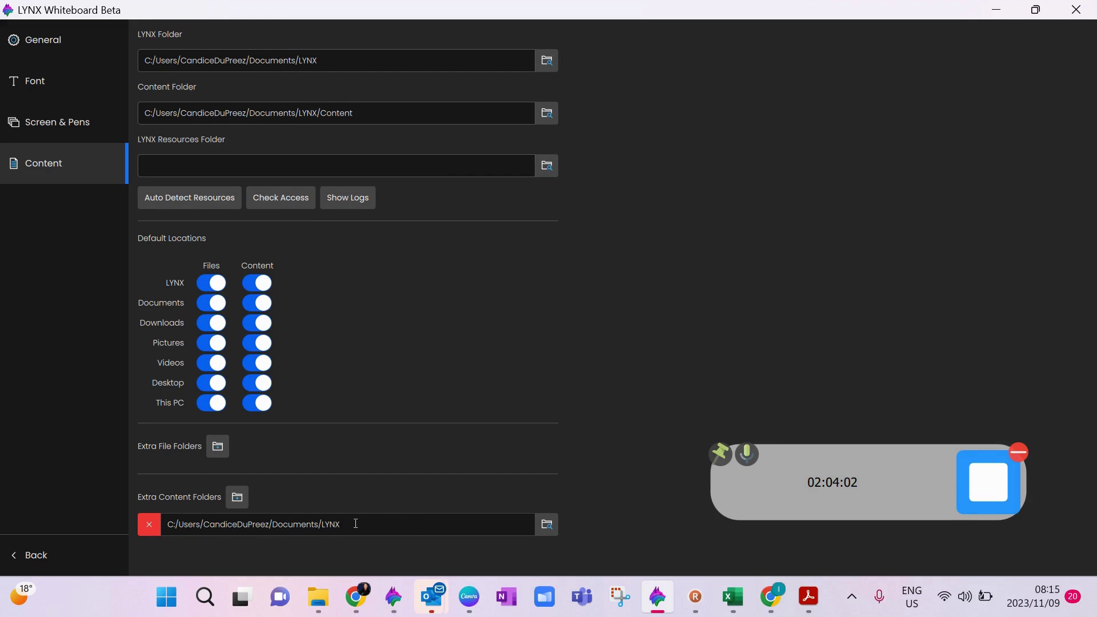
left_click(236, 496)
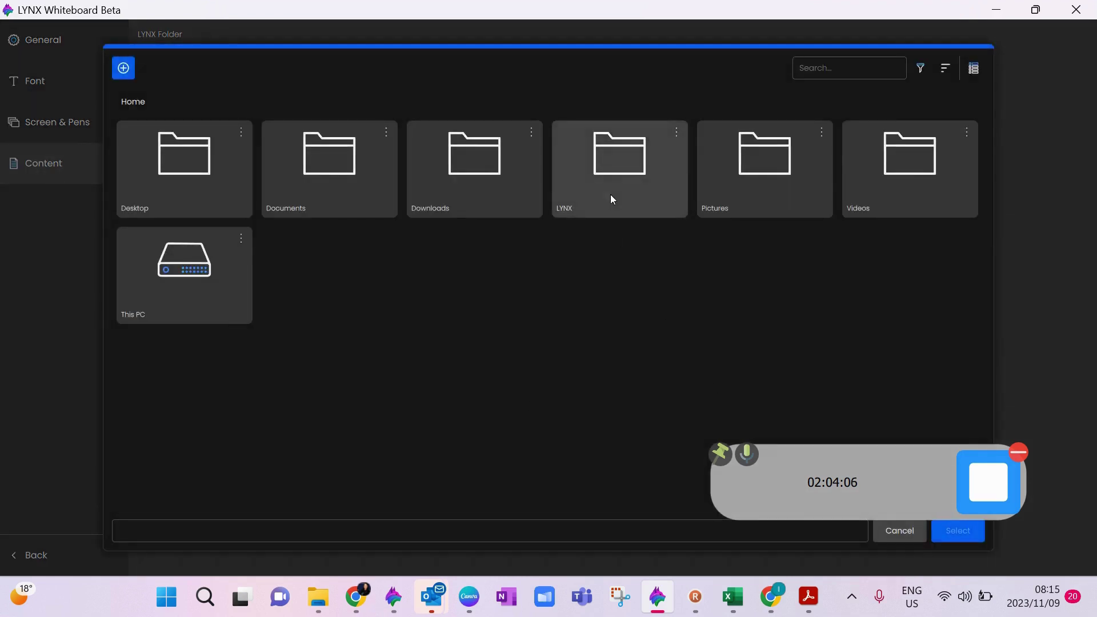
left_click(344, 186)
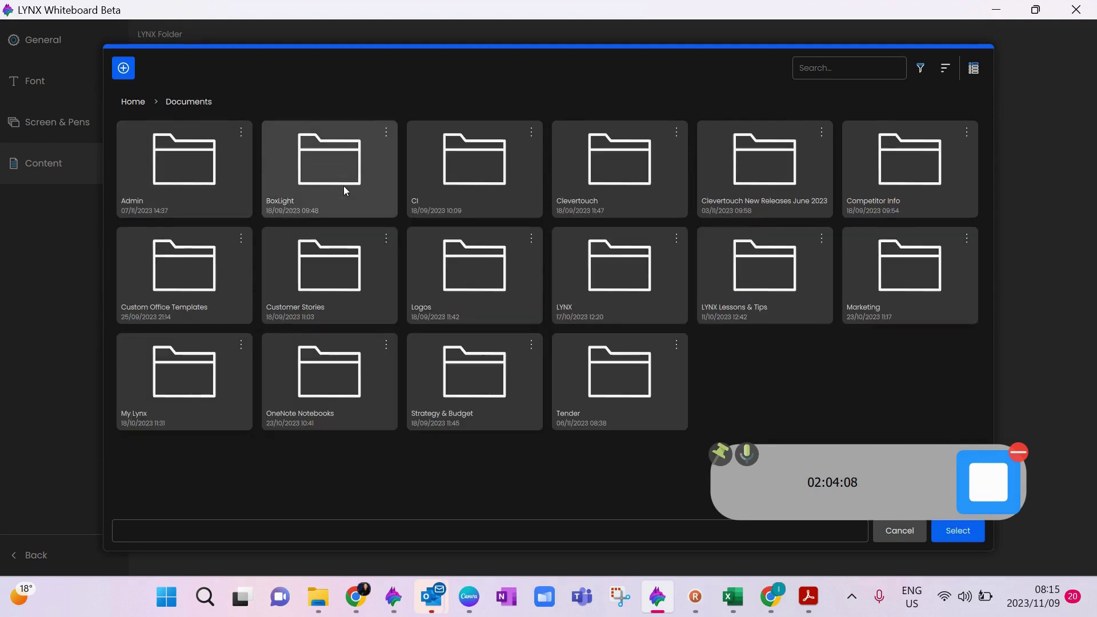
left_click(609, 282)
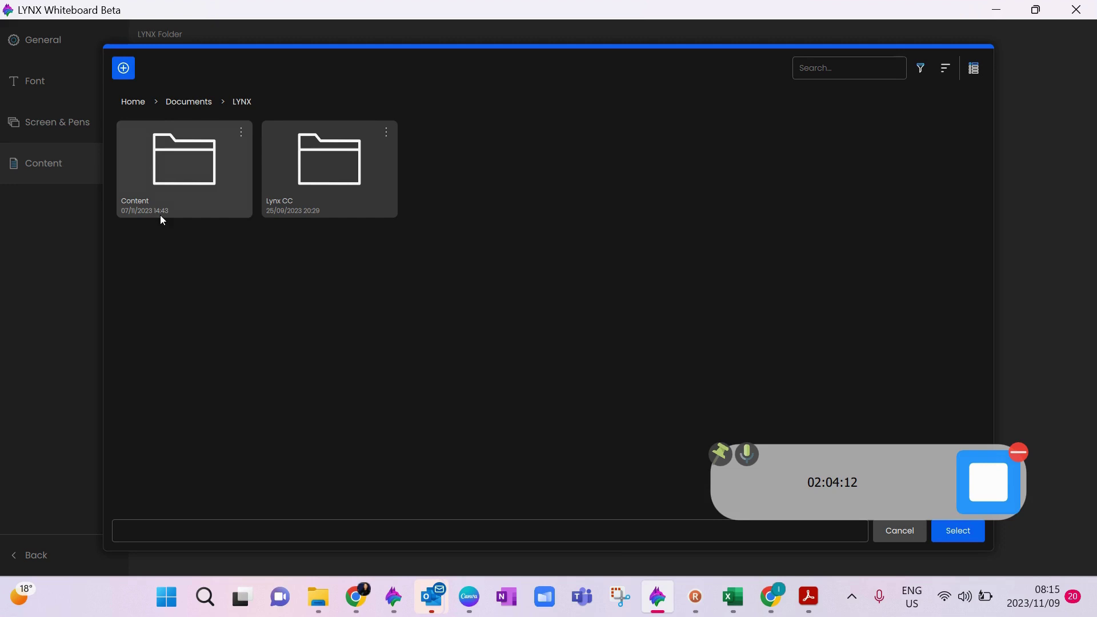
left_click(163, 193)
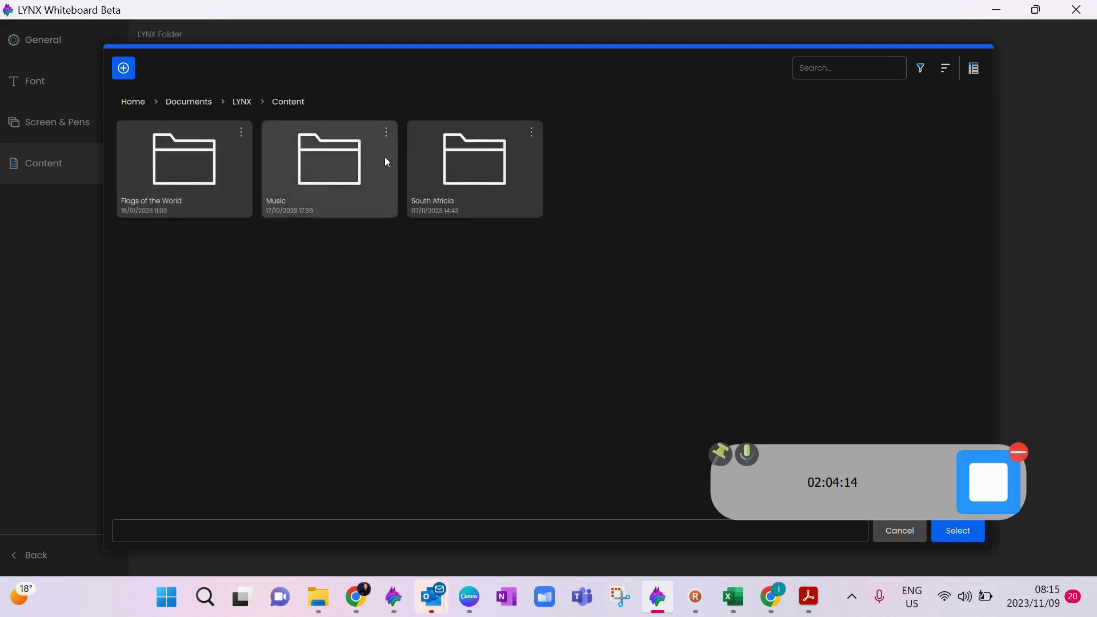
left_click(451, 182)
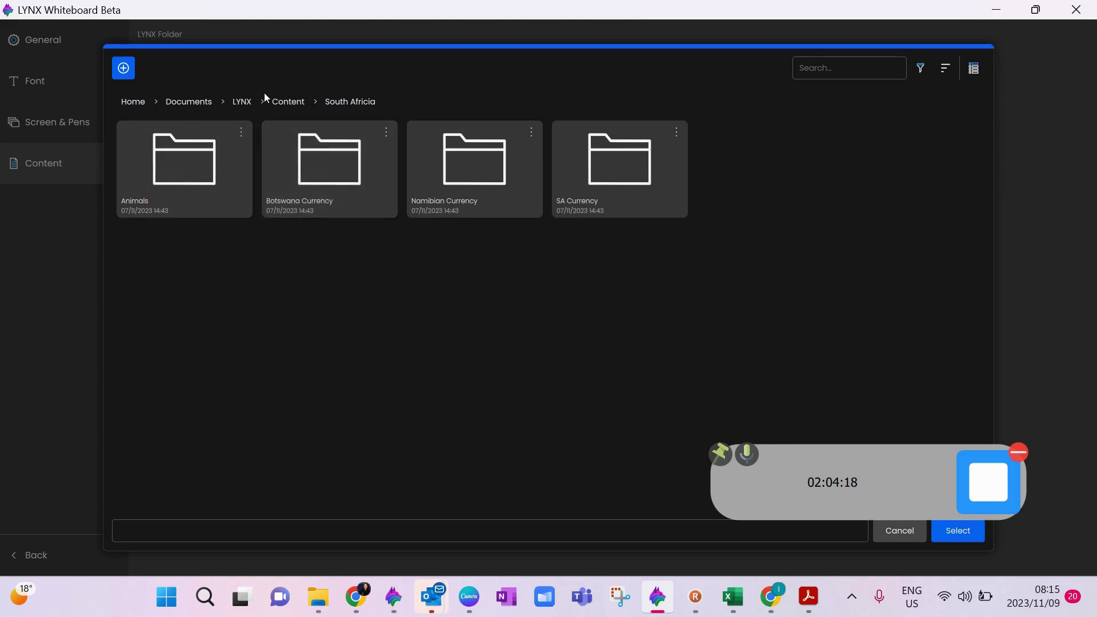
left_click(276, 102)
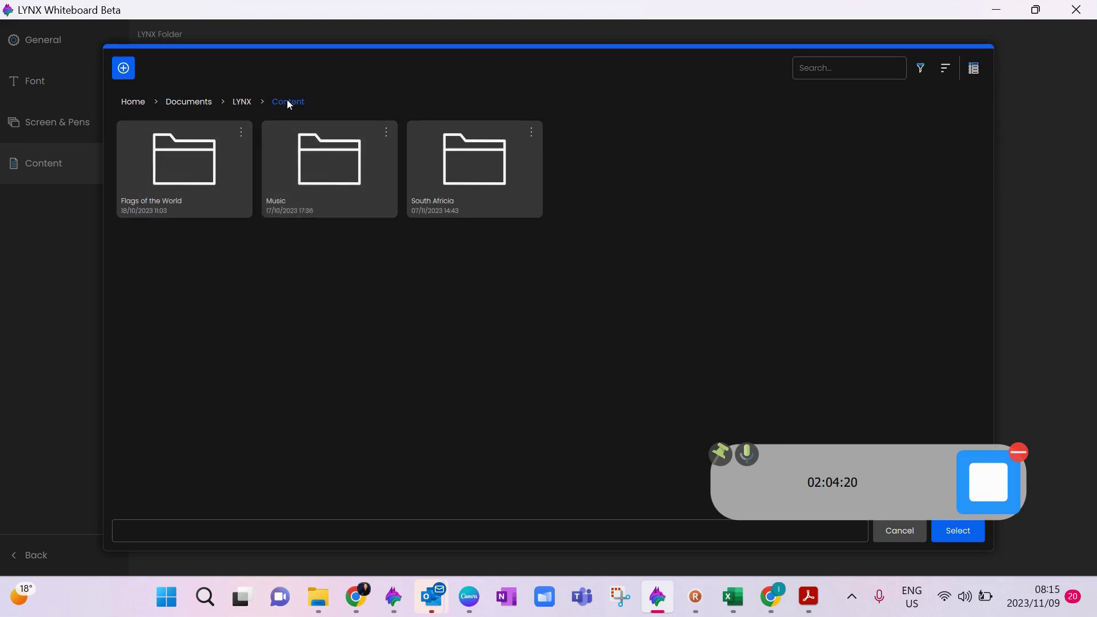
Add the Content folder as extra content and verify both LYNX and Content folders in Options.
left_click(965, 529)
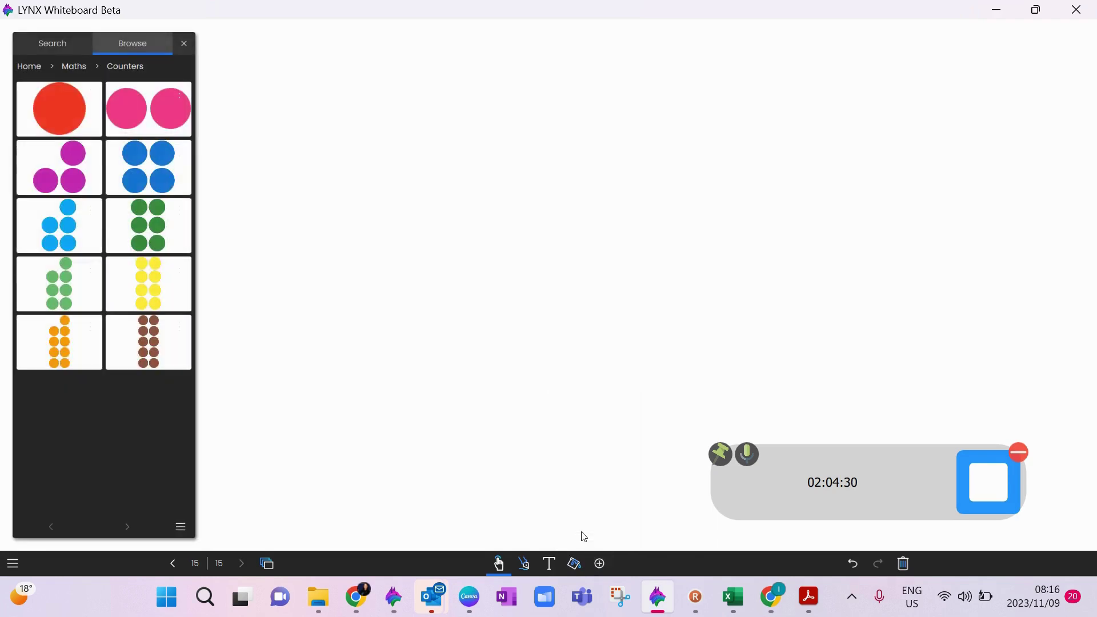
left_click(28, 67)
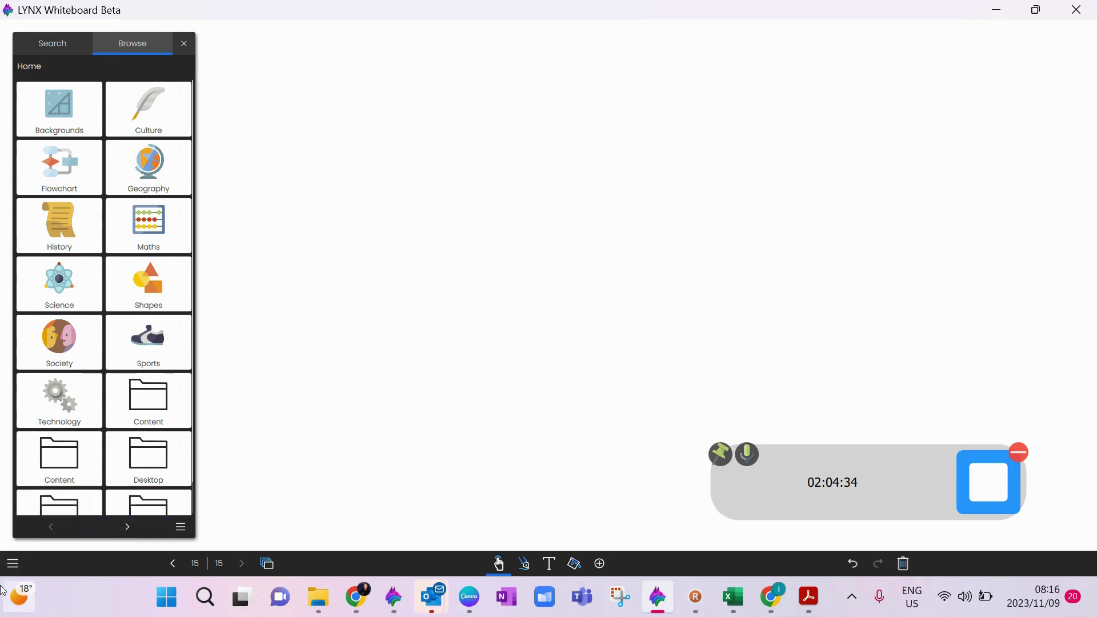
left_click(12, 563)
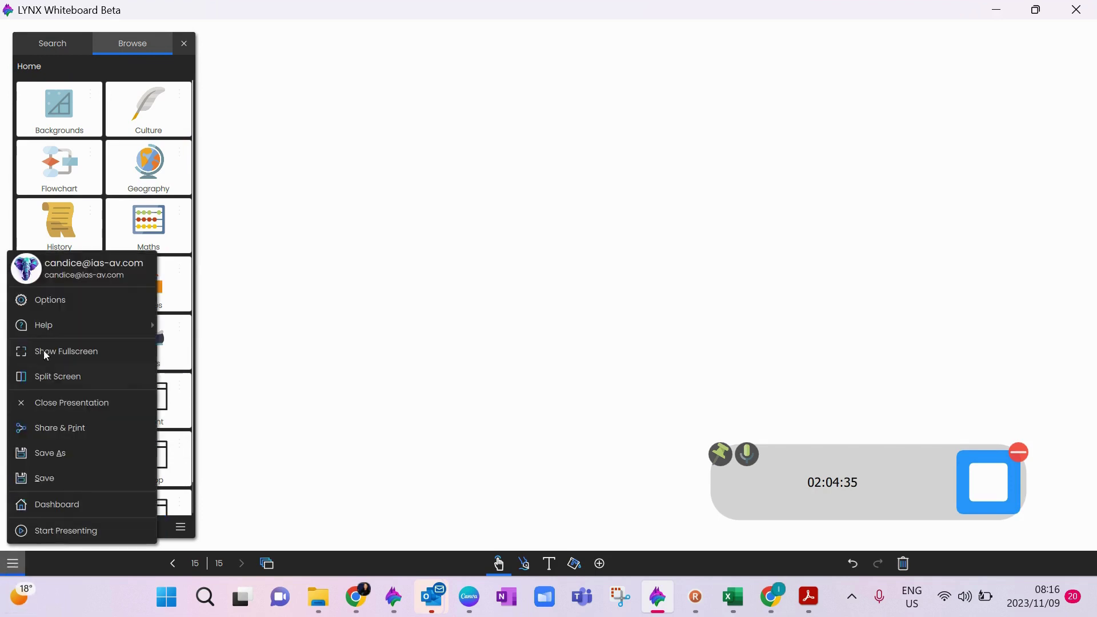
left_click(60, 297)
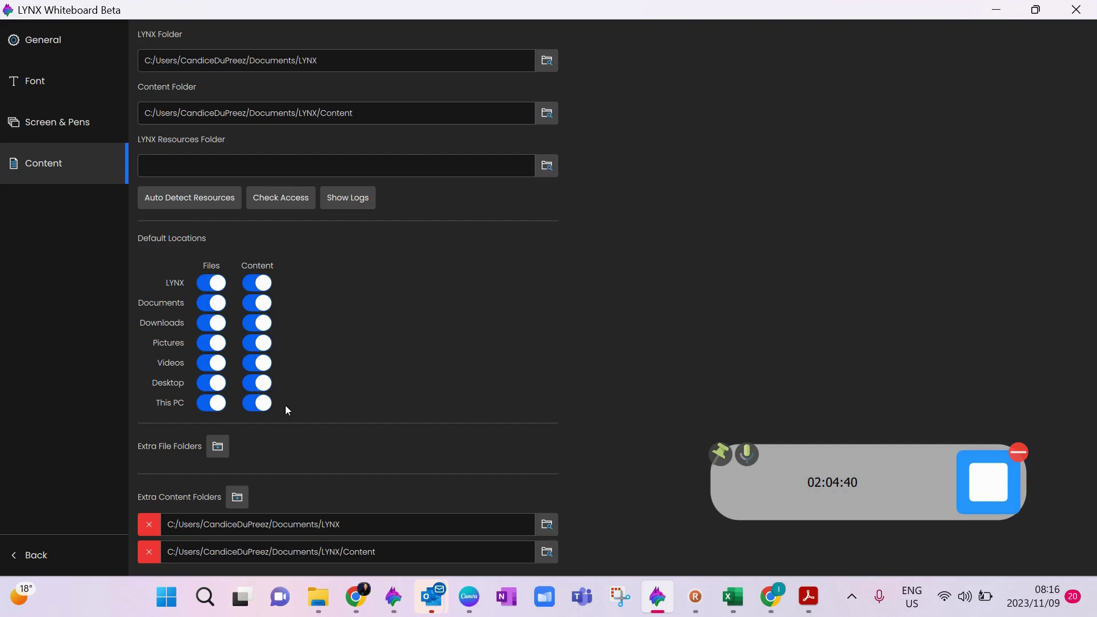
left_click(37, 558)
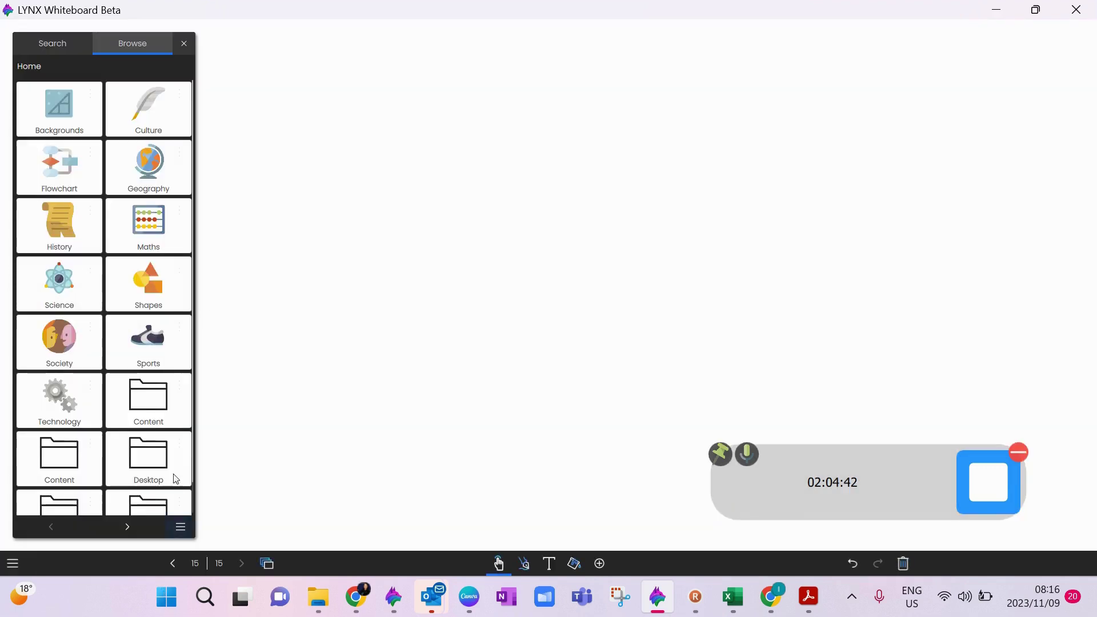
Place an enlarged hippo picture from Content > South Africa > Animals at the page's upper left.
left_click(152, 413)
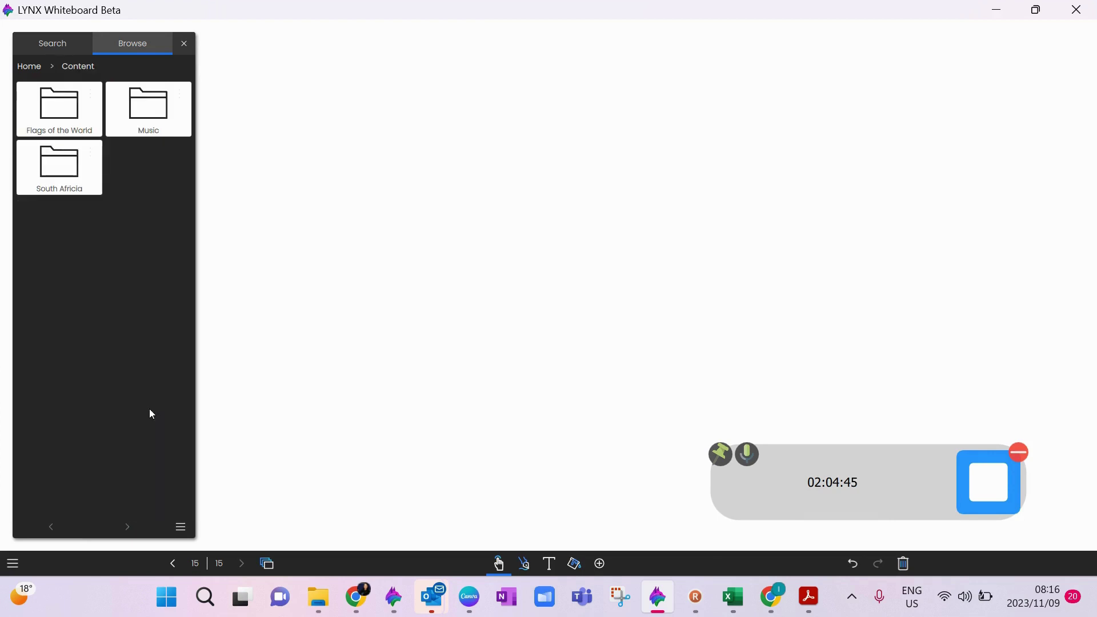
left_click(61, 186)
left_click(59, 117)
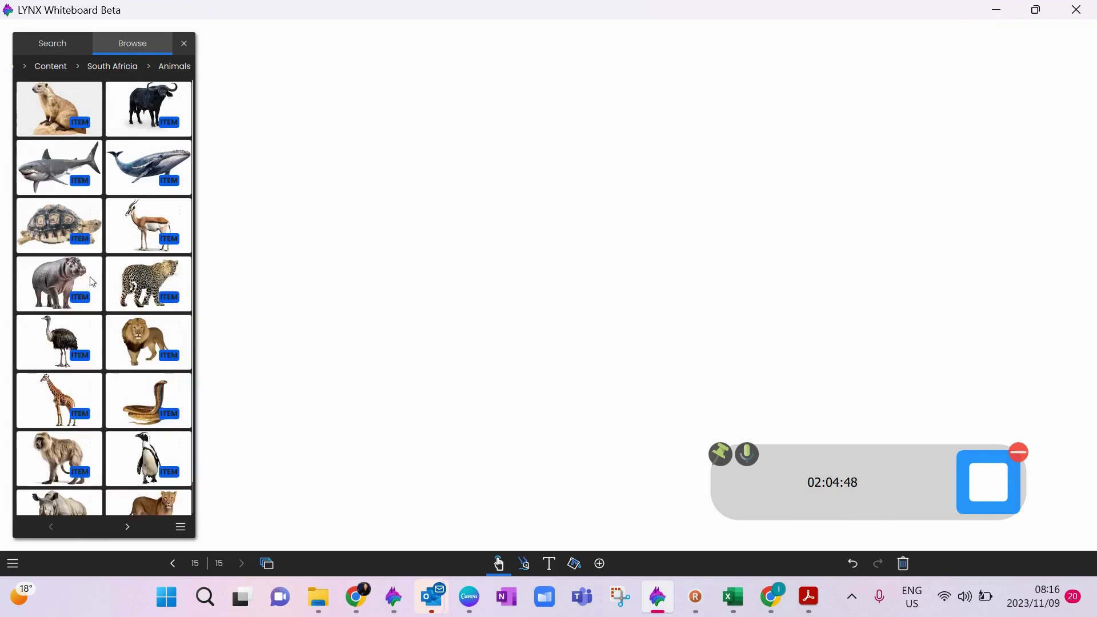
left_click_drag(93, 282, 409, 240)
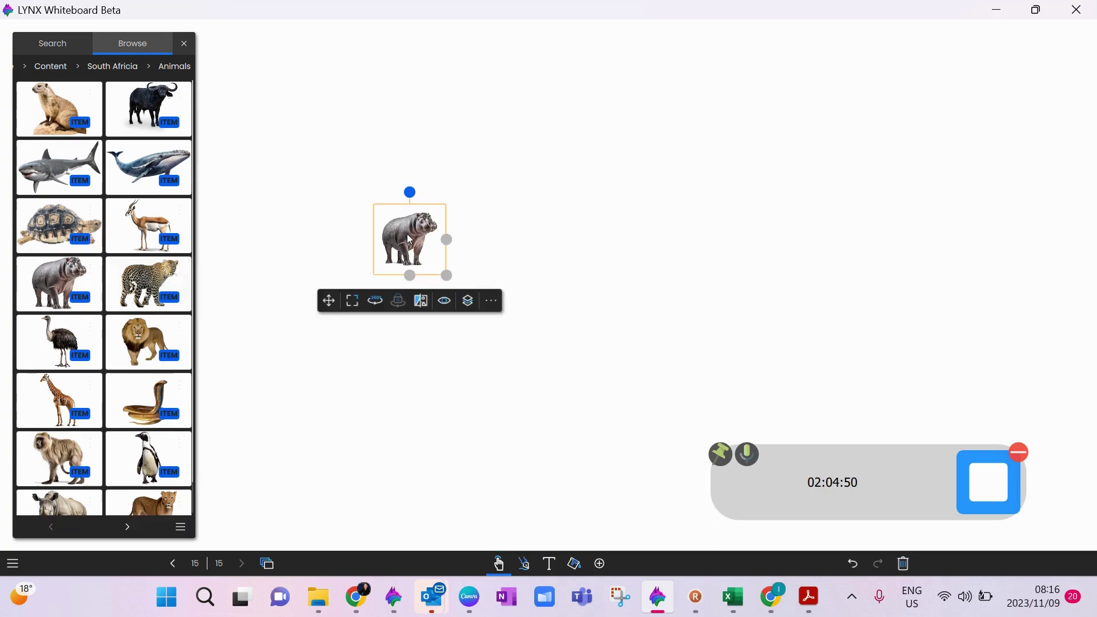
left_click_drag(447, 275, 623, 392)
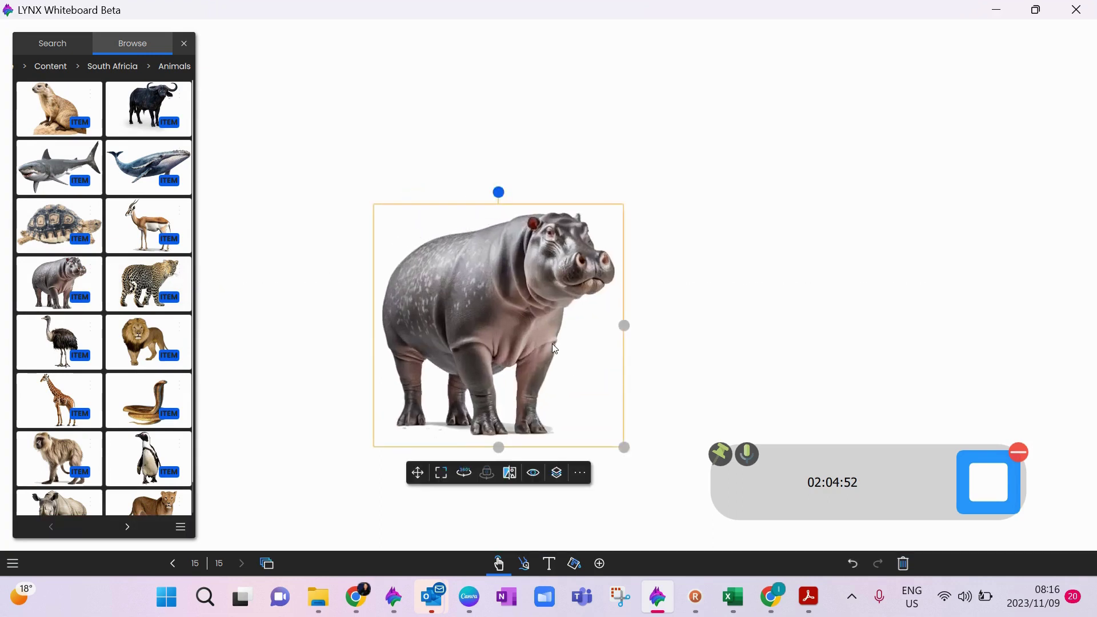
left_click_drag(555, 348, 380, 253)
Place the R10 banknote from SA Currency to the right of the hippo.
left_click(102, 67)
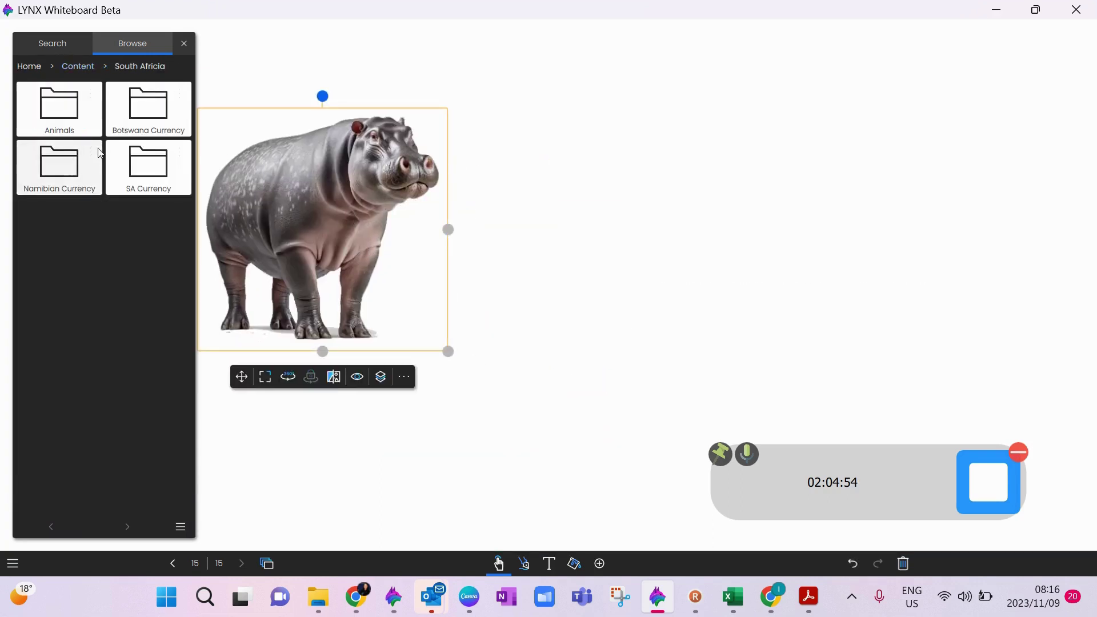
left_click(148, 187)
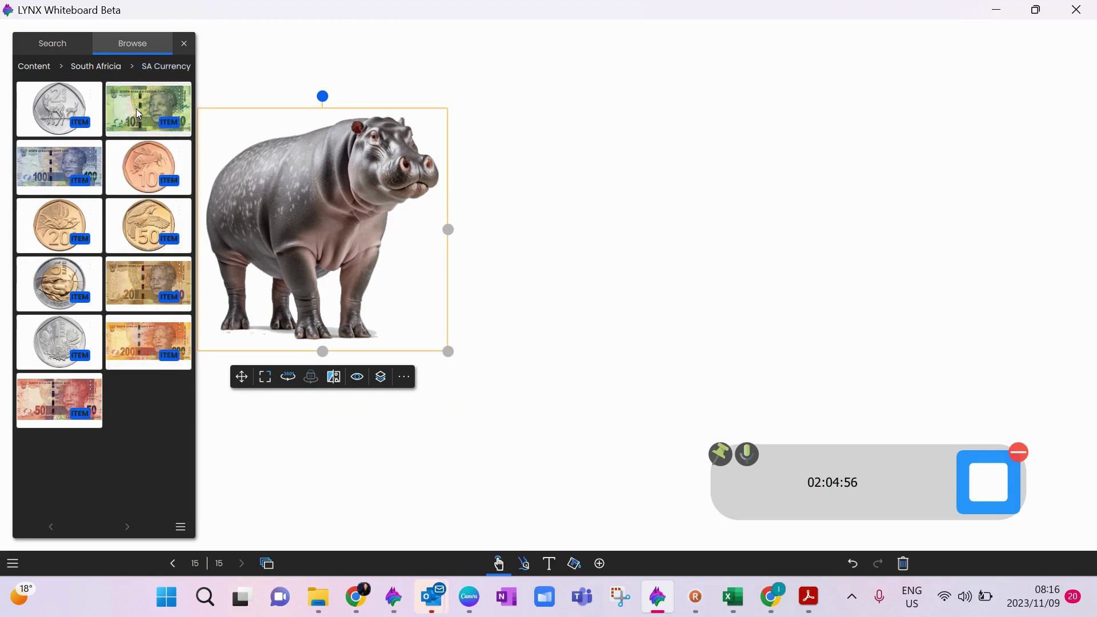
left_click_drag(139, 113, 703, 195)
left_click(851, 252)
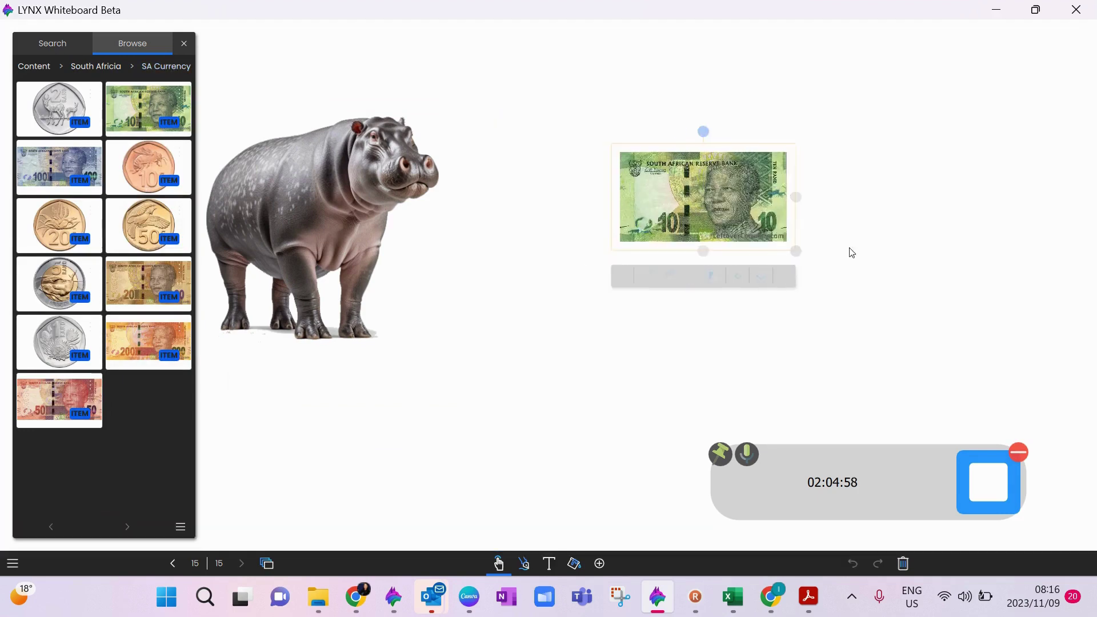
left_click_drag(851, 252, 731, 206)
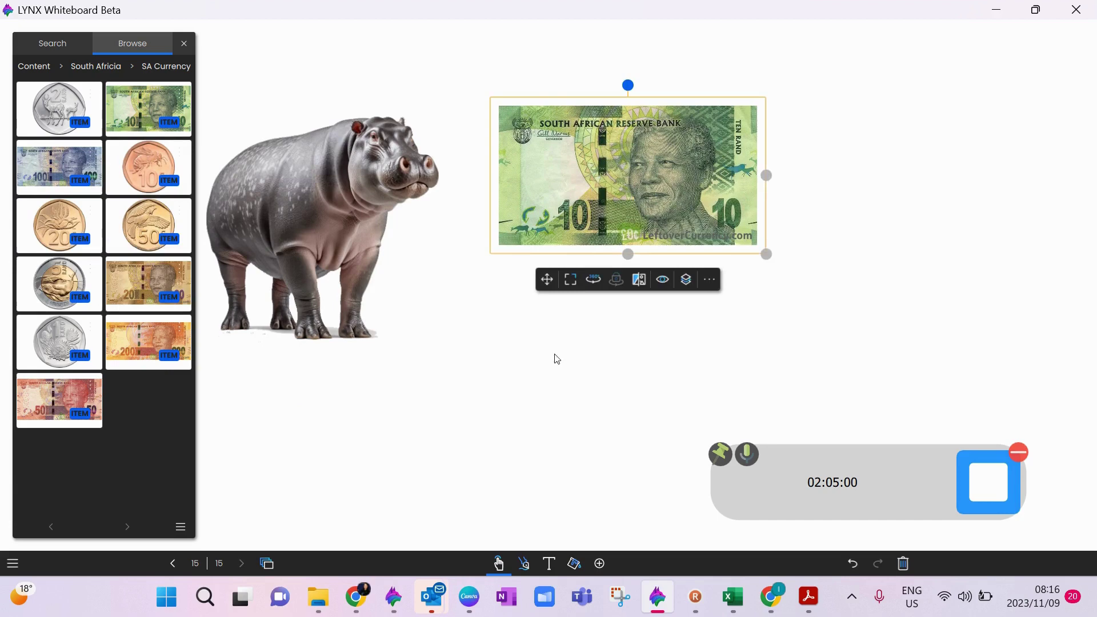
left_click(556, 362)
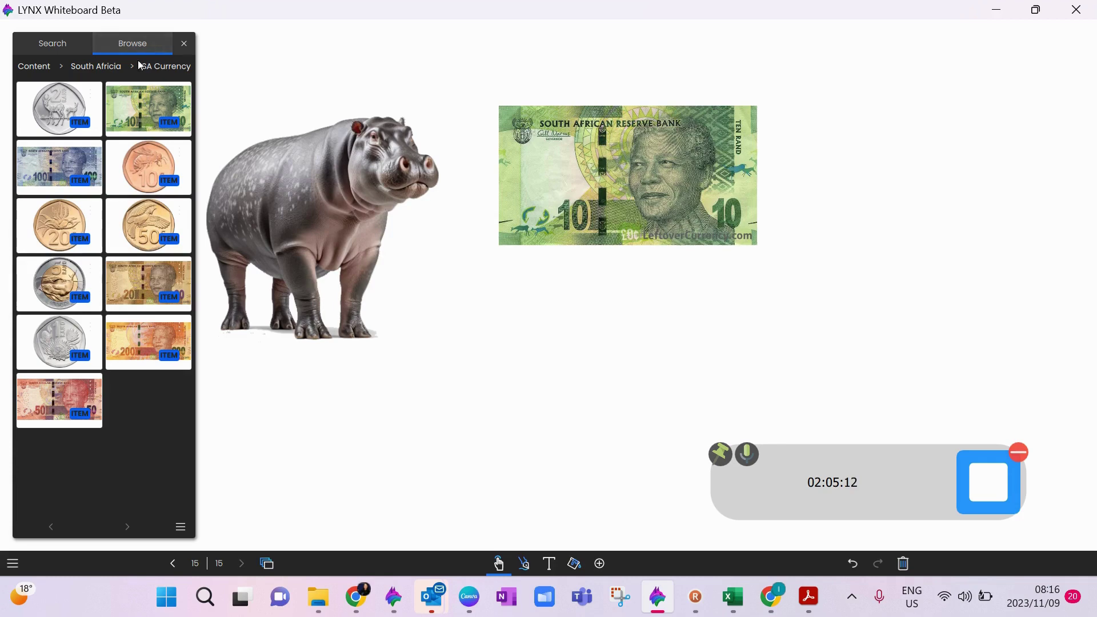
Navigate the Browse panel back to the South Africa folder listing its four subfolders.
left_click(109, 67)
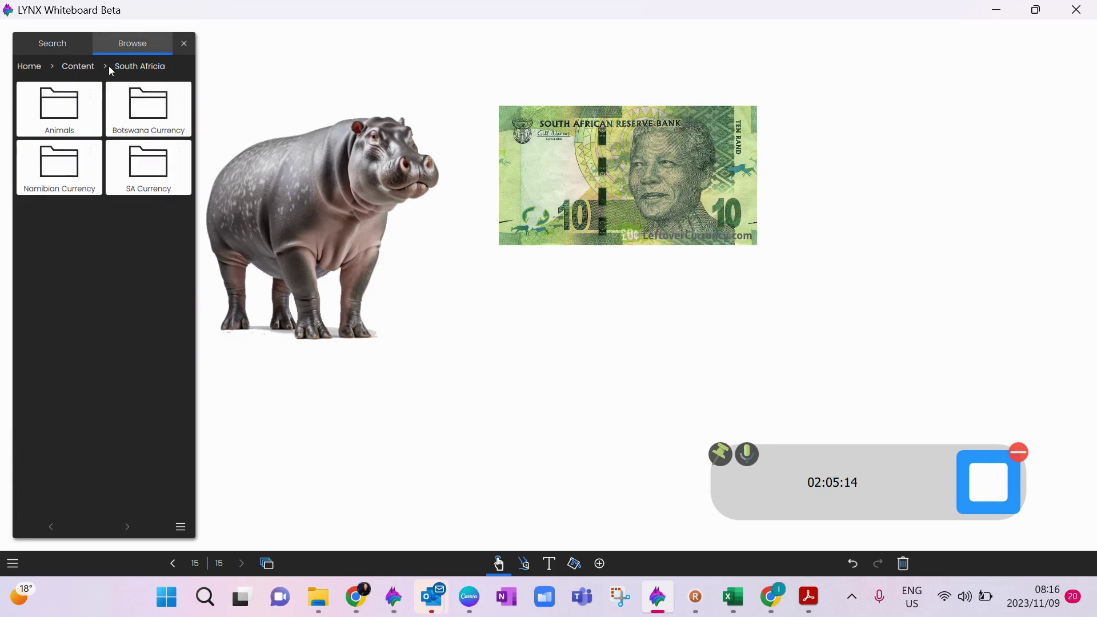